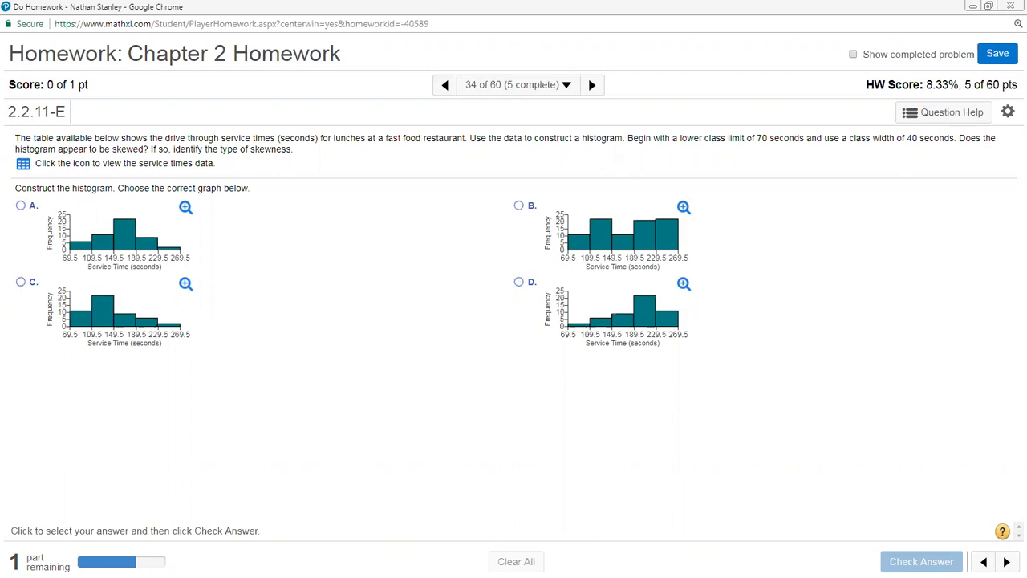
Step: Open the service times data table for the histogram question and load it into StatCrunch
left_click(23, 164)
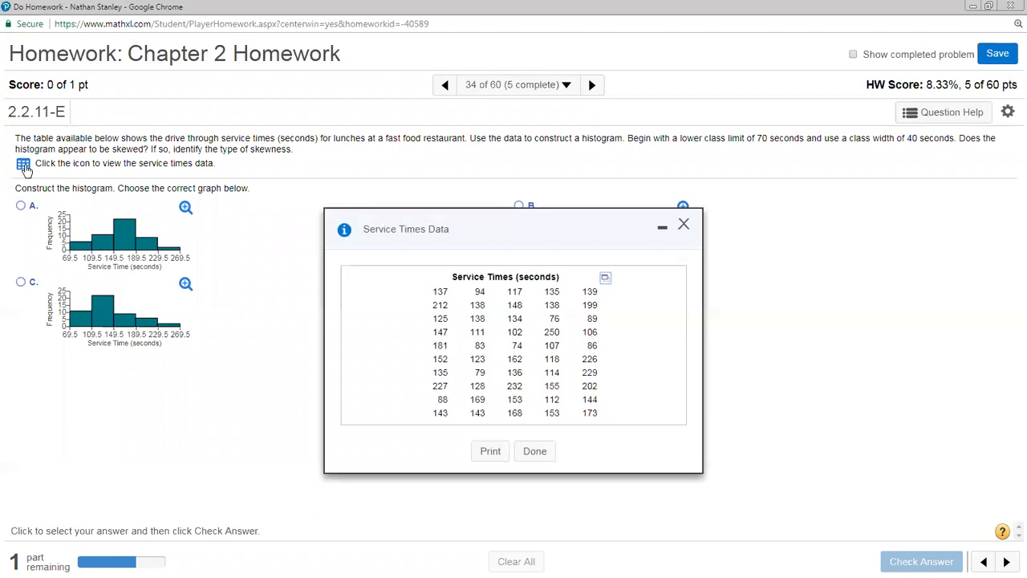
left_click_drag(526, 232, 794, 224)
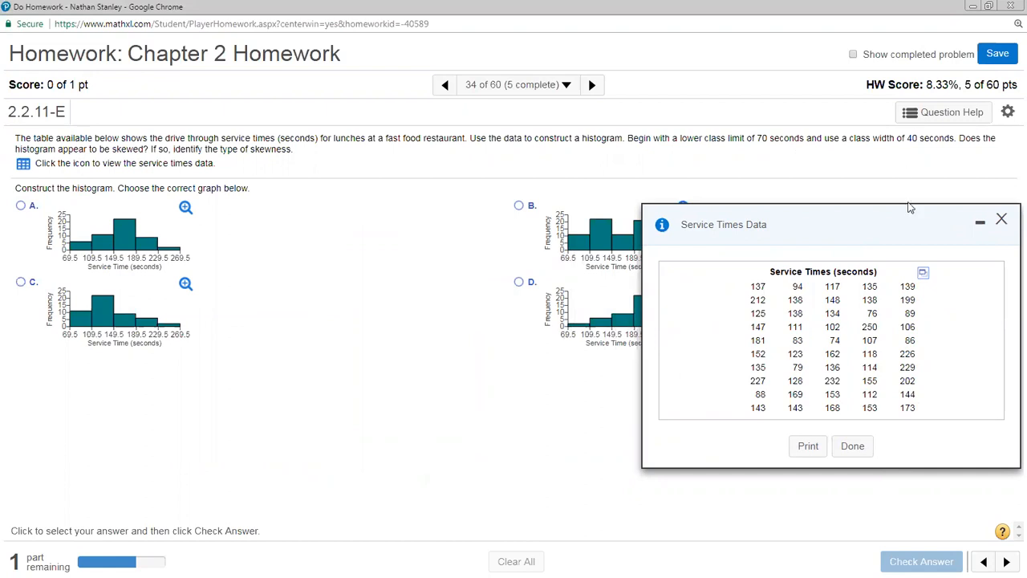
left_click_drag(907, 224, 475, 394)
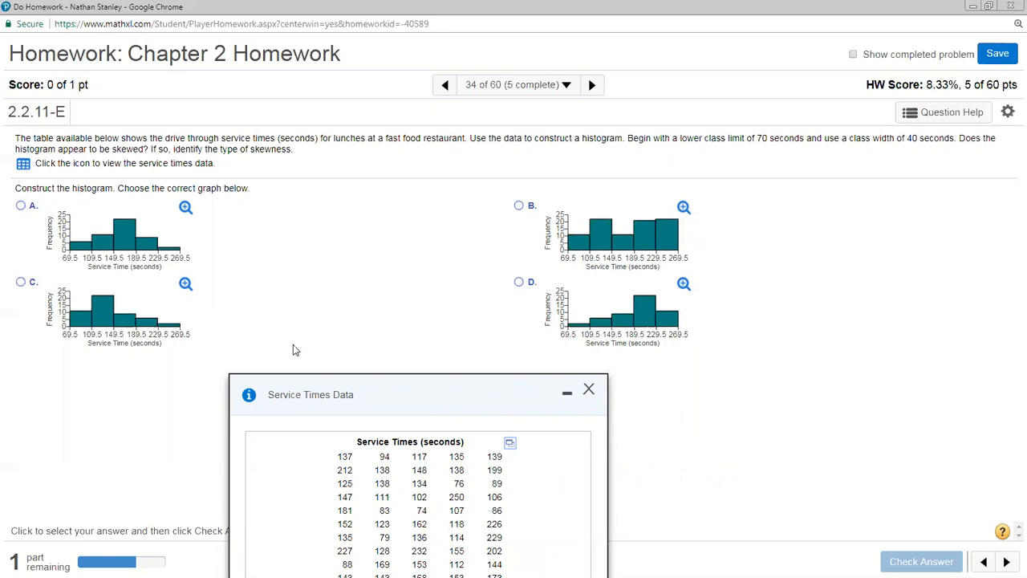
left_click_drag(365, 391, 830, 230)
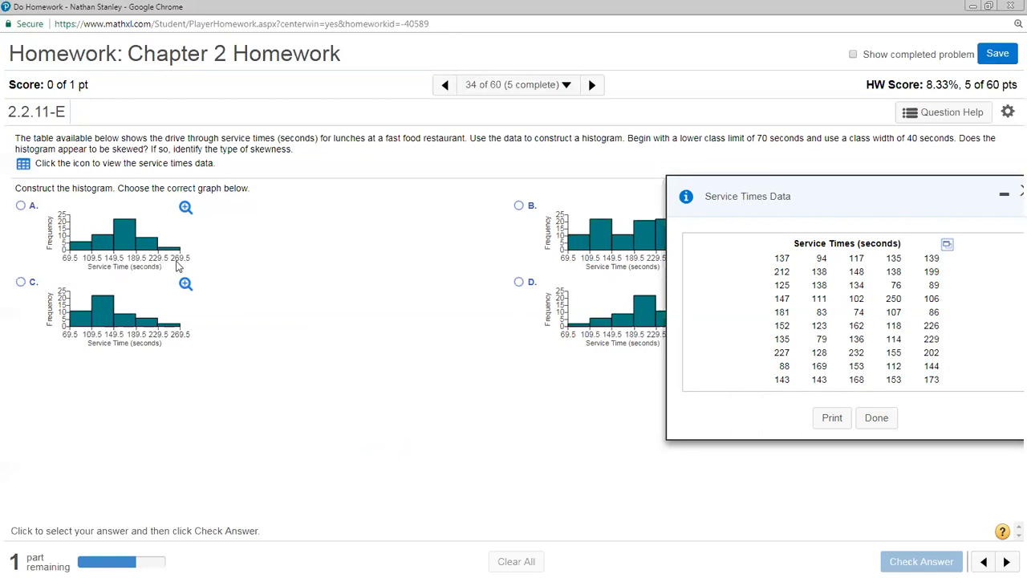
left_click_drag(866, 198, 521, 229)
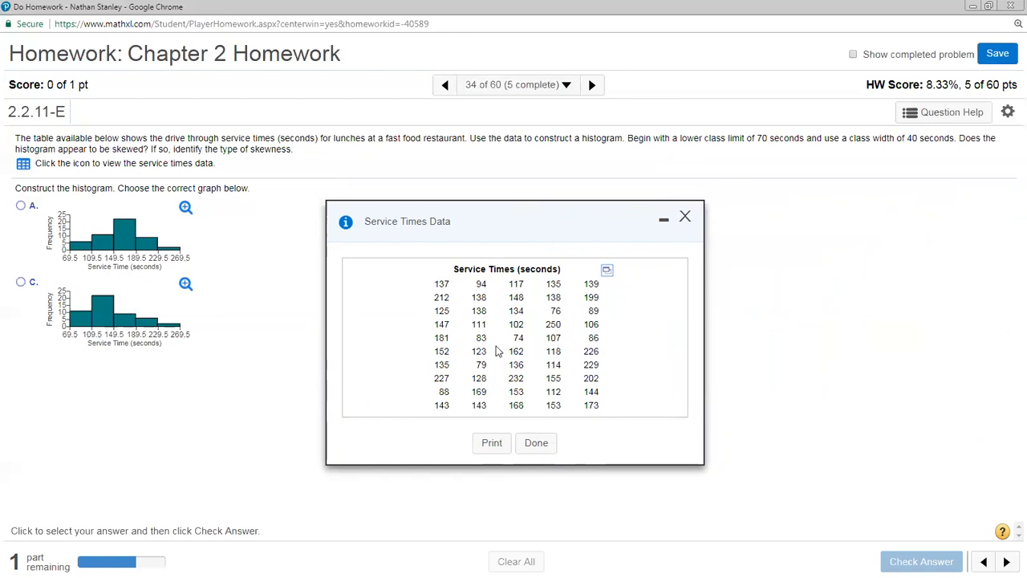
left_click(607, 273)
left_click(634, 288)
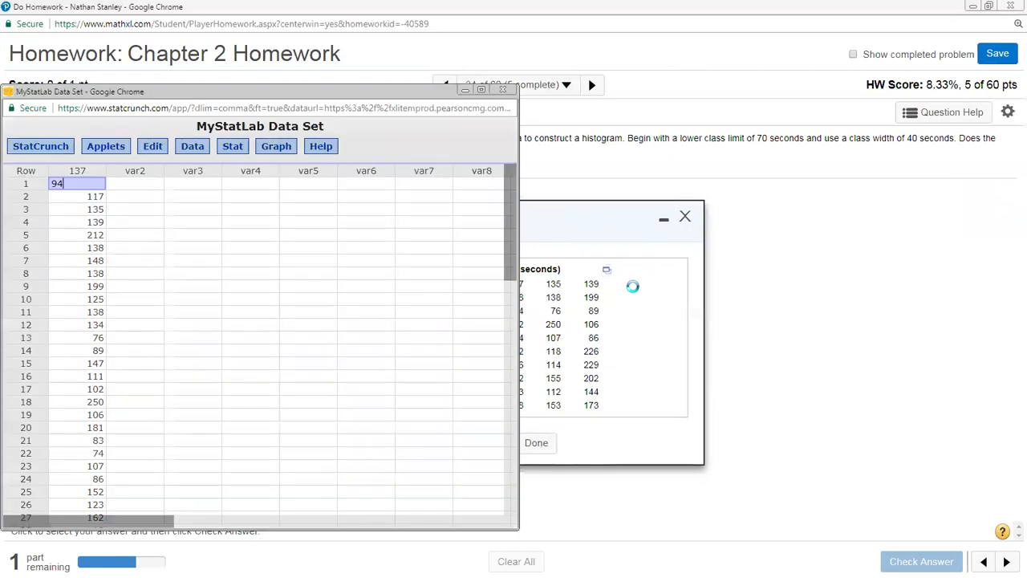
Step: Sort the 137 column in ascending order into a new column and look through the sorted values
left_click(191, 147)
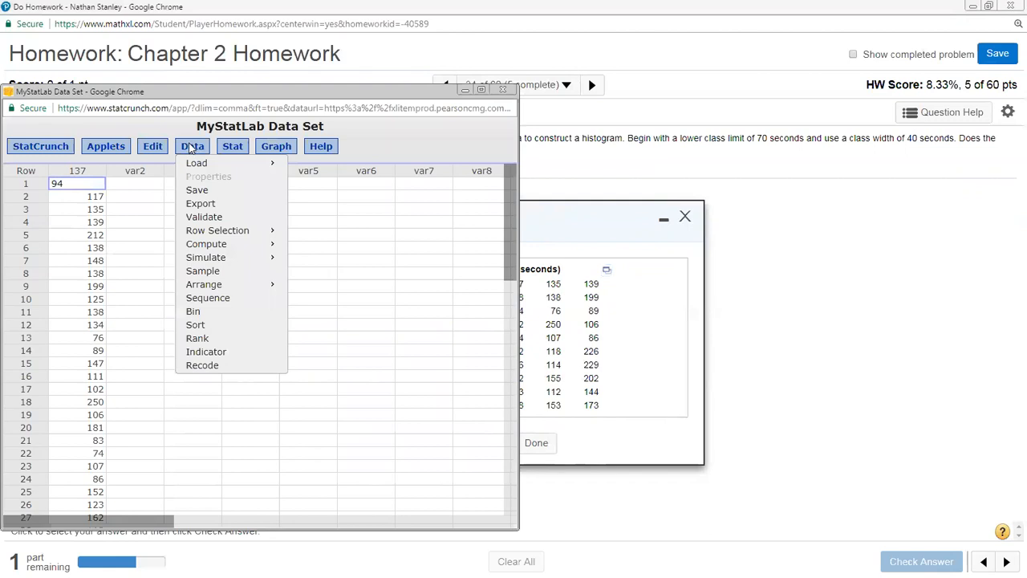
left_click(196, 325)
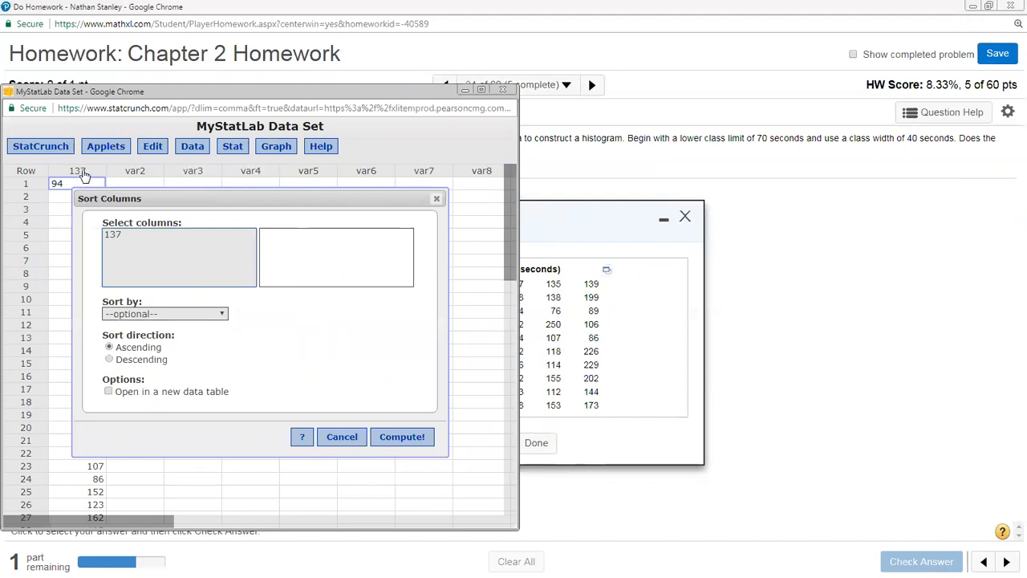
left_click(115, 237)
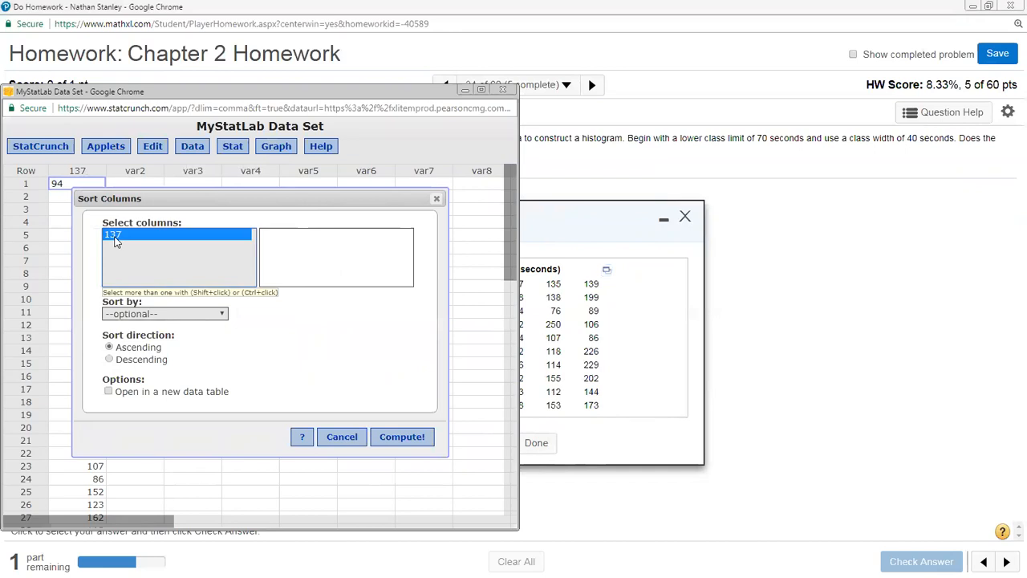
left_click(413, 443)
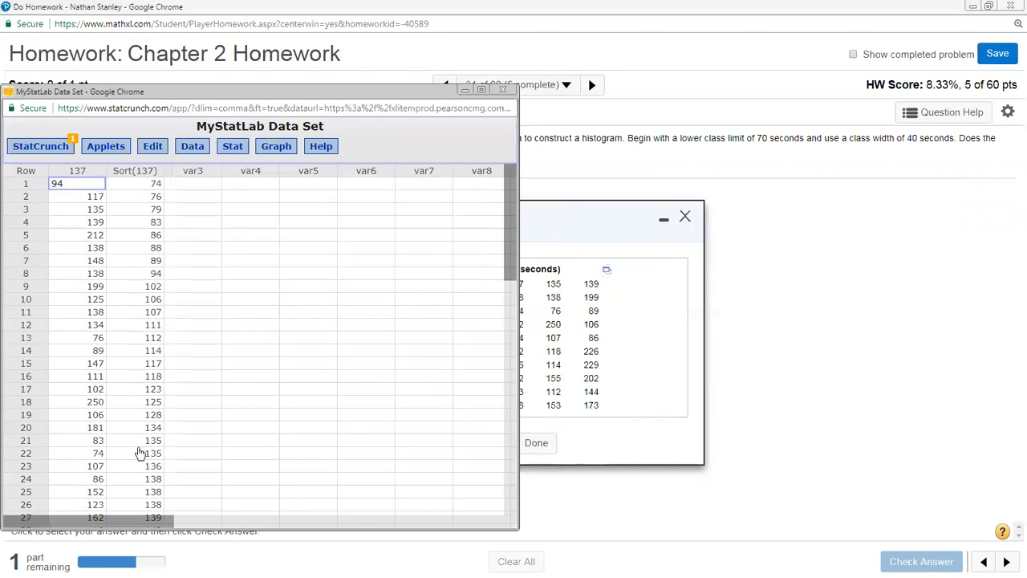
scroll(241, 352, "down", 6)
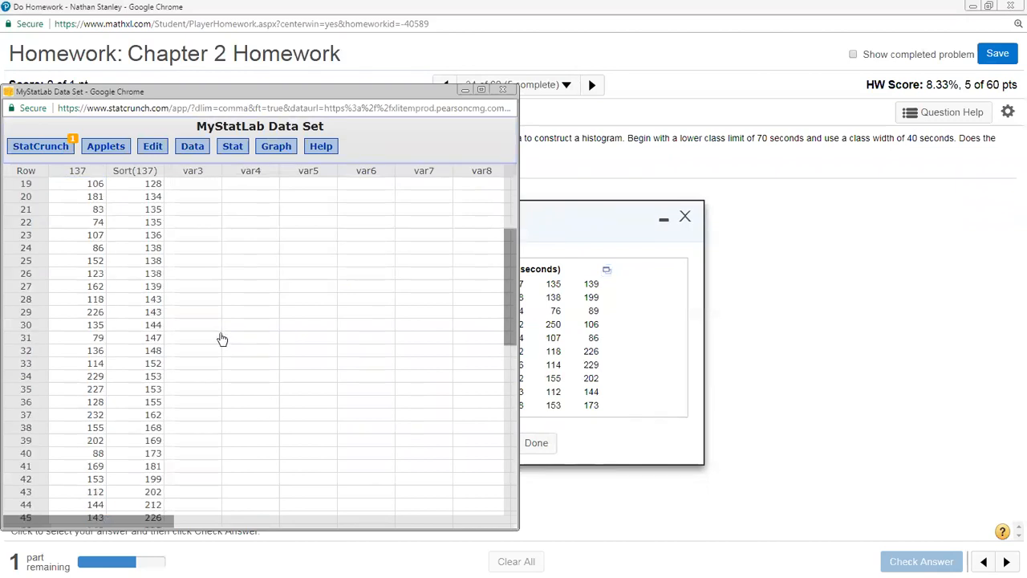
scroll(223, 338, "up", 6)
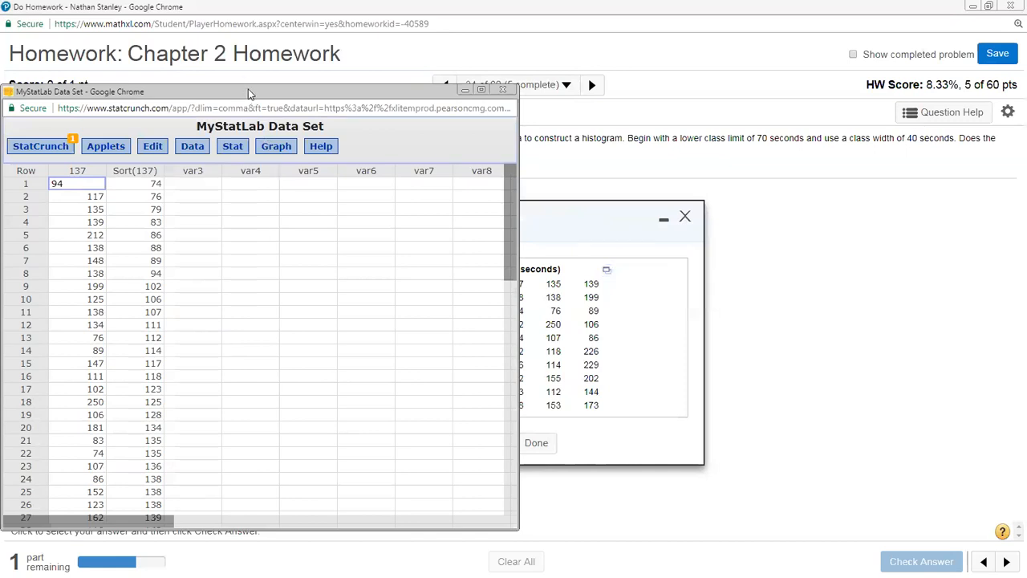
Step: Arrange the homework and StatCrunch windows side by side and close the Service Times Data popup
left_click_drag(248, 94, 720, 91)
left_click_drag(423, 211, 301, 243)
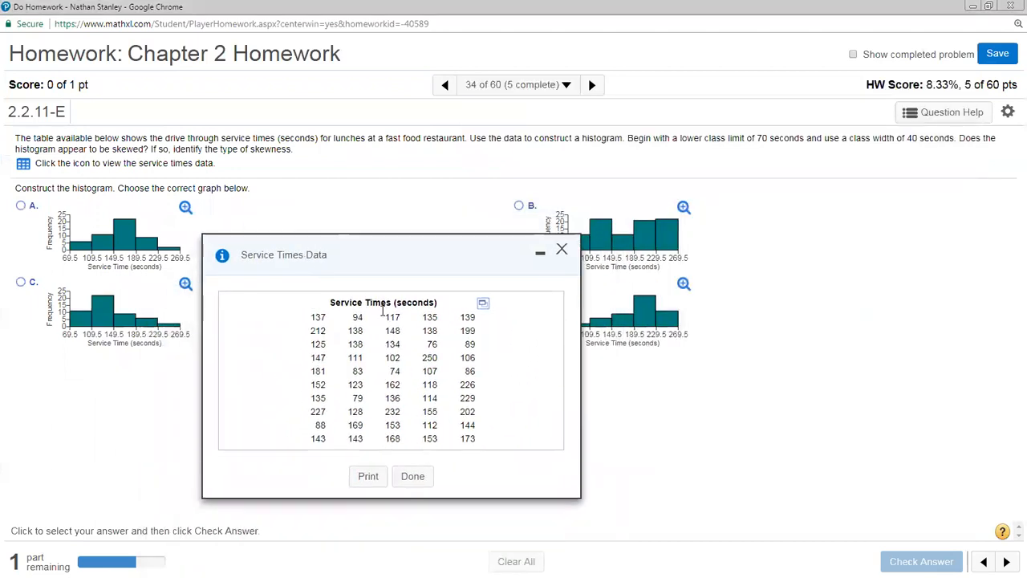
left_click(991, 6)
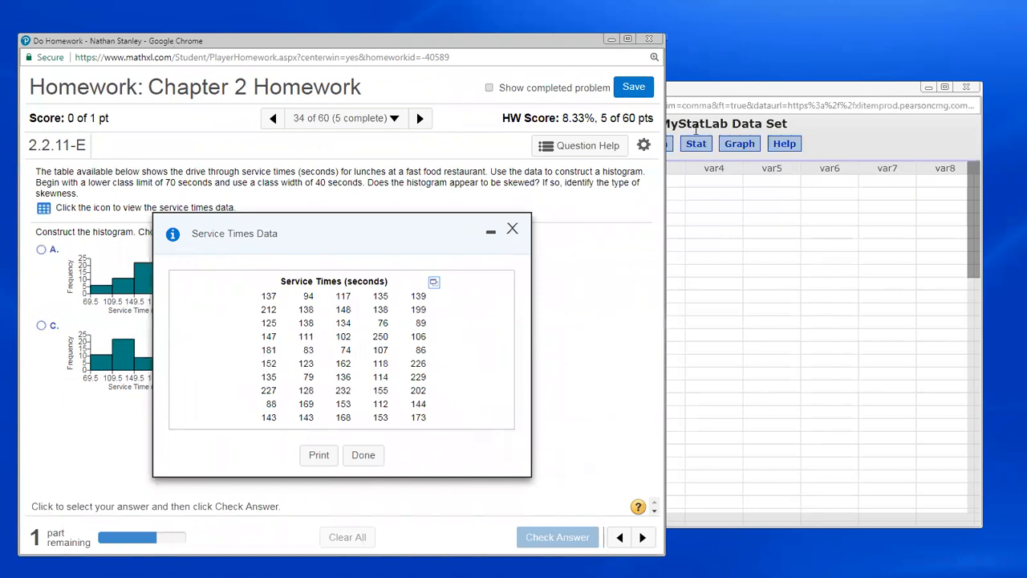
left_click(747, 93)
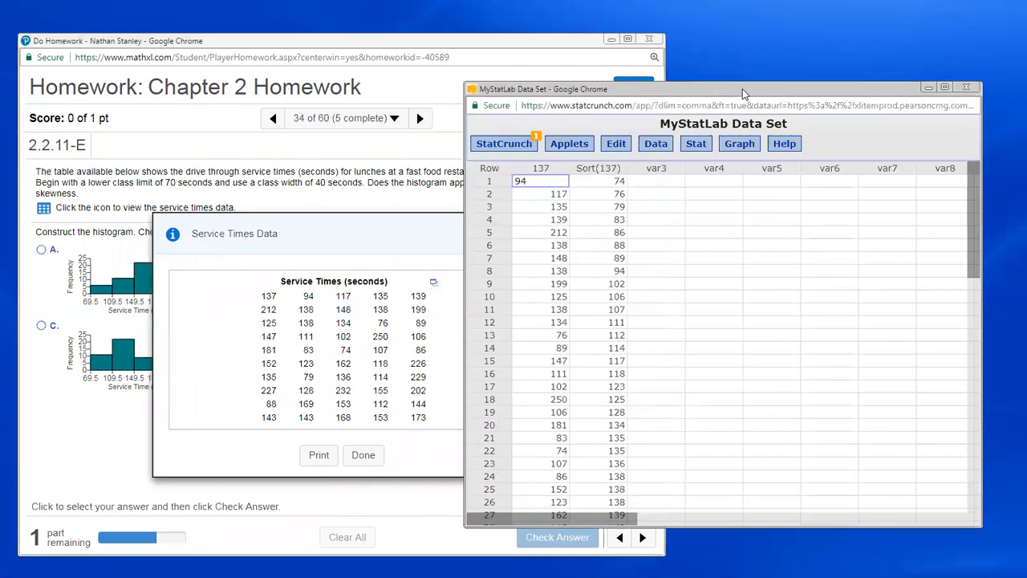
left_click_drag(743, 94, 863, 99)
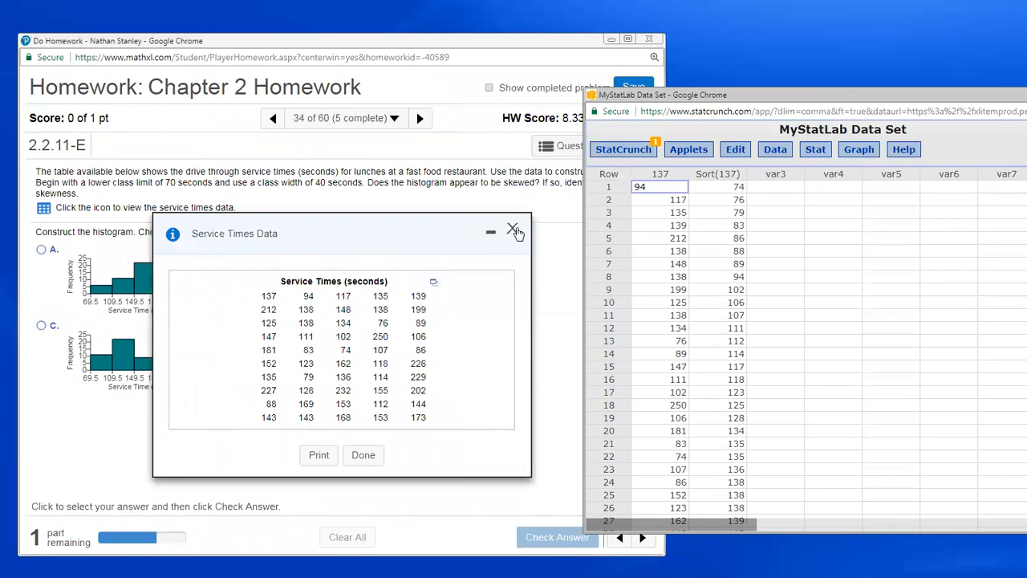
left_click(513, 228)
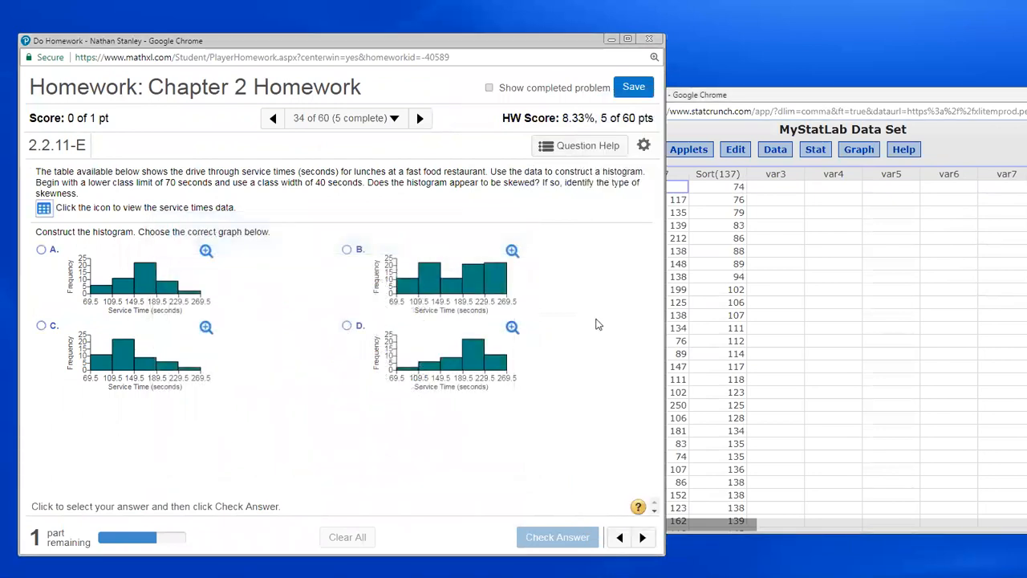
left_click(767, 96)
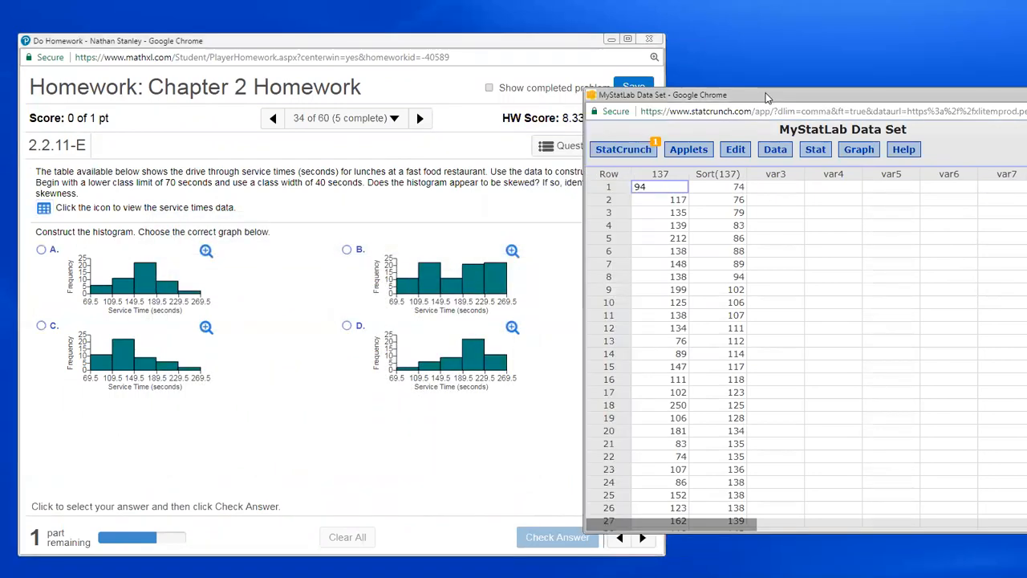
Step: Bin the Sort(137) column using fixed width bins starting at 69.5 with a binwidth of 40
left_click(782, 151)
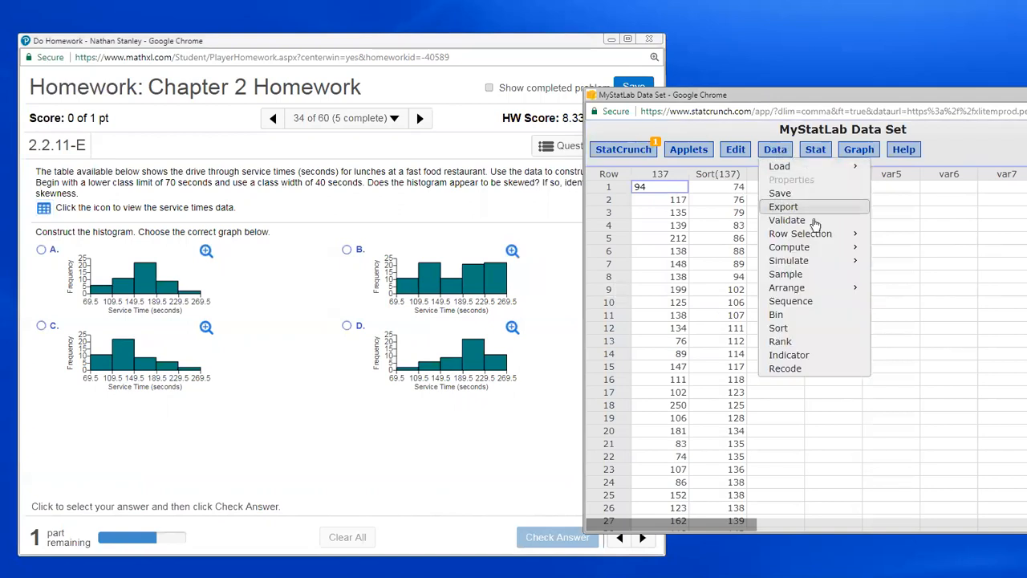
left_click(789, 319)
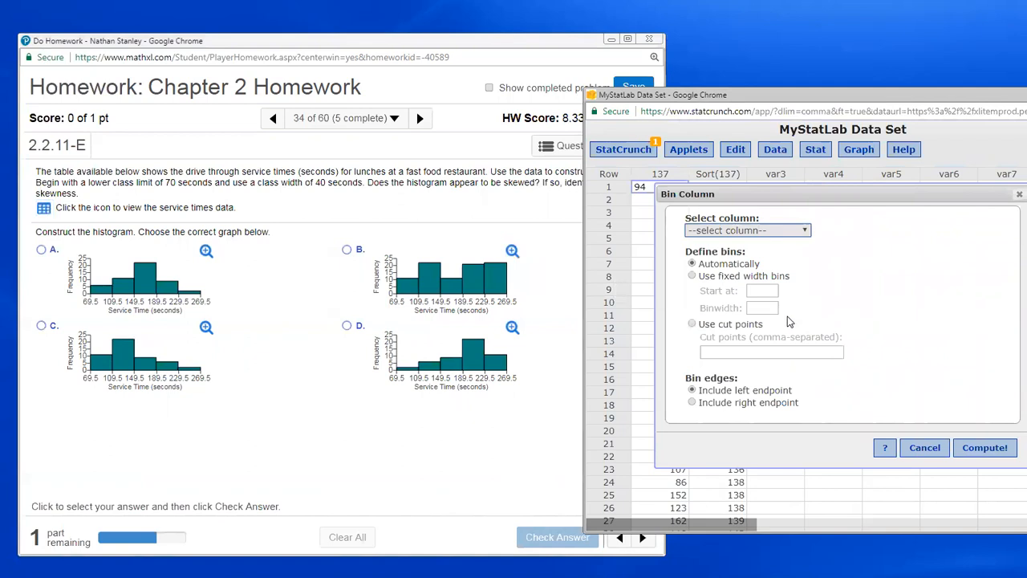
left_click(778, 152)
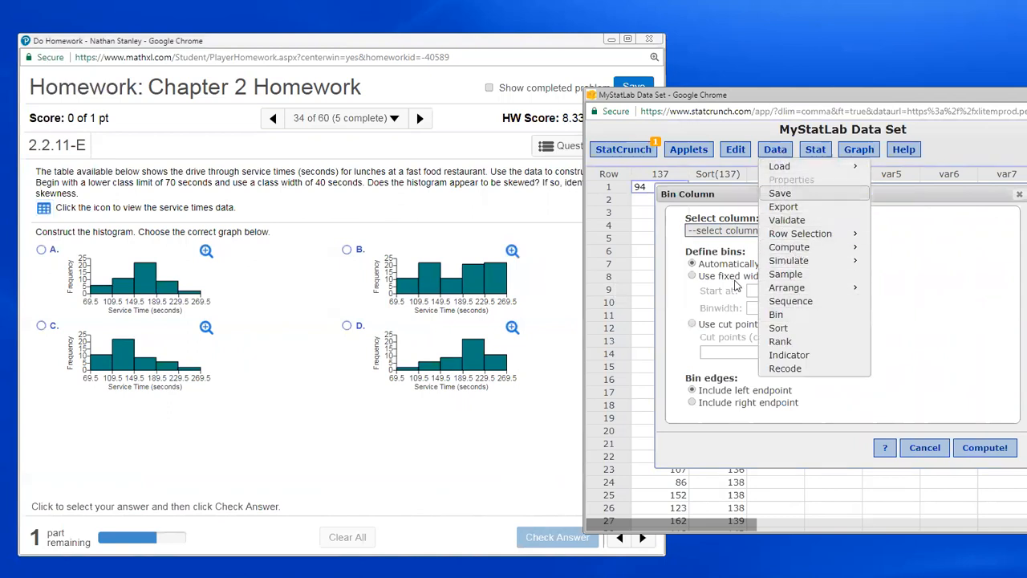
left_click(781, 152)
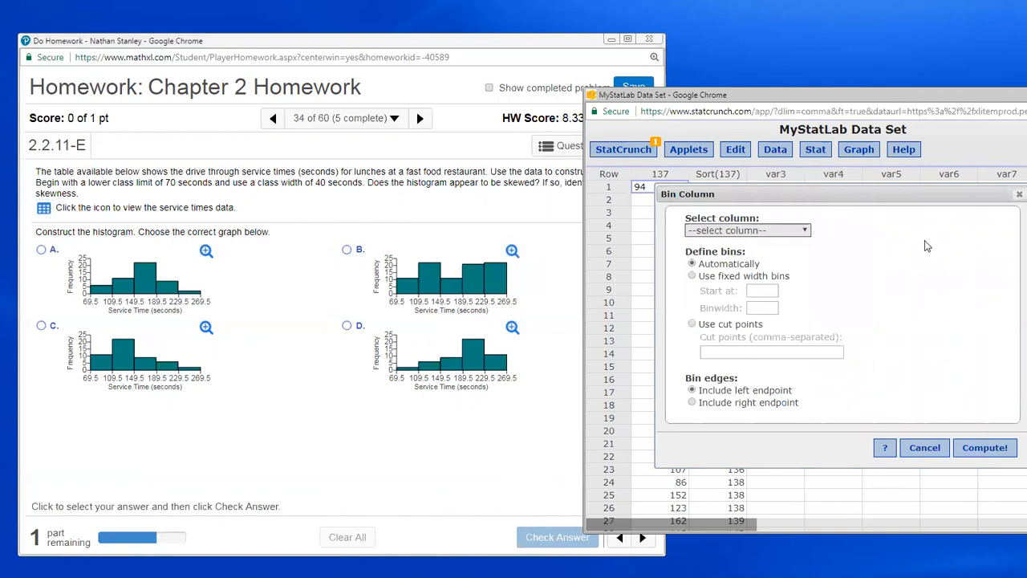
left_click(806, 231)
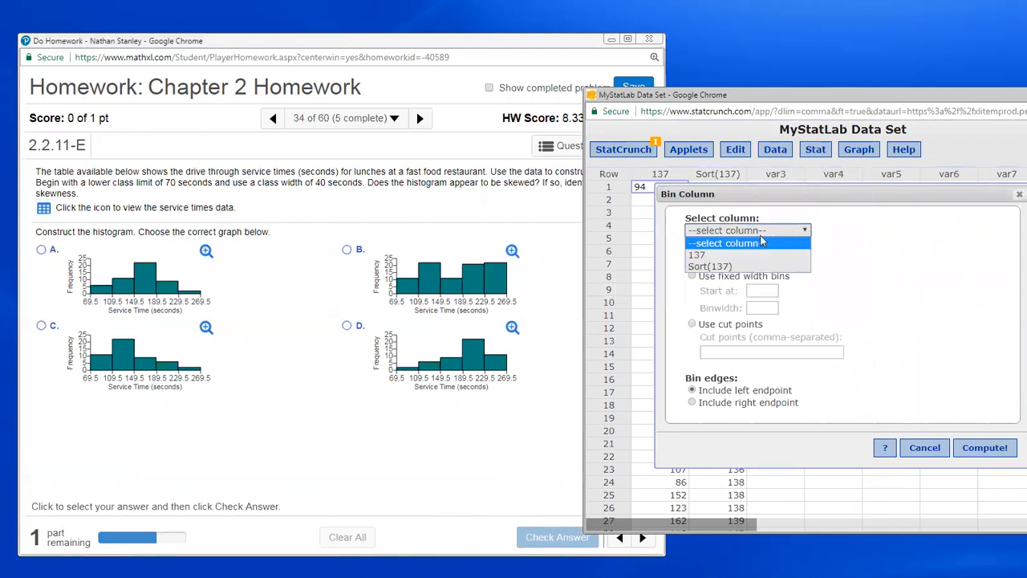
left_click(721, 267)
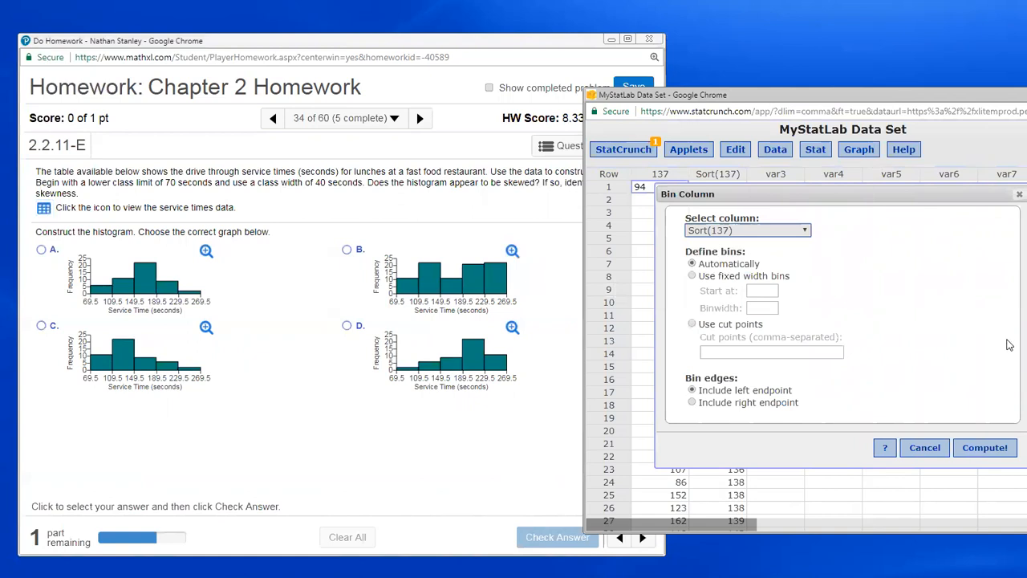
left_click(692, 277)
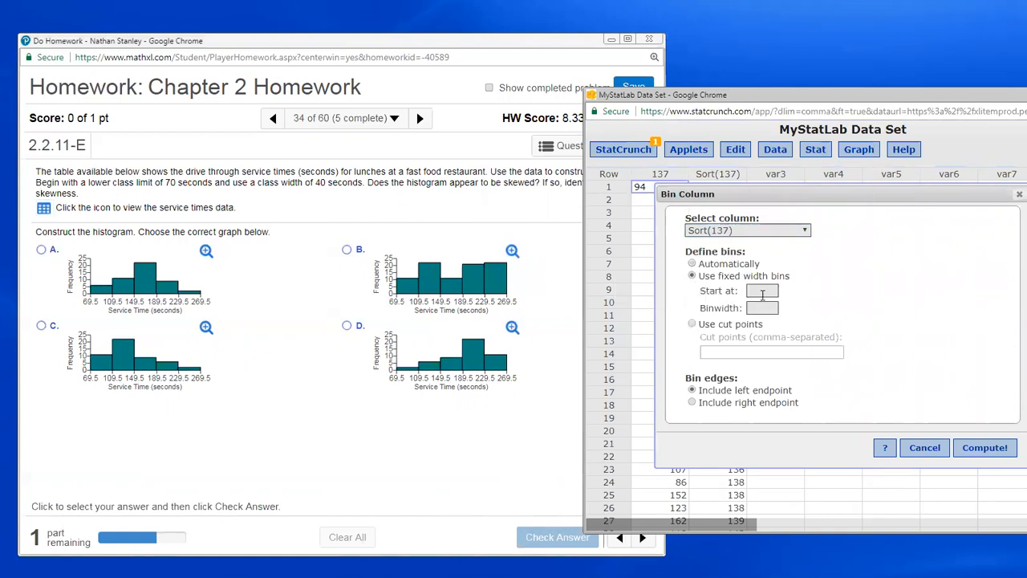
left_click(762, 290)
type("69.5")
left_click(999, 450)
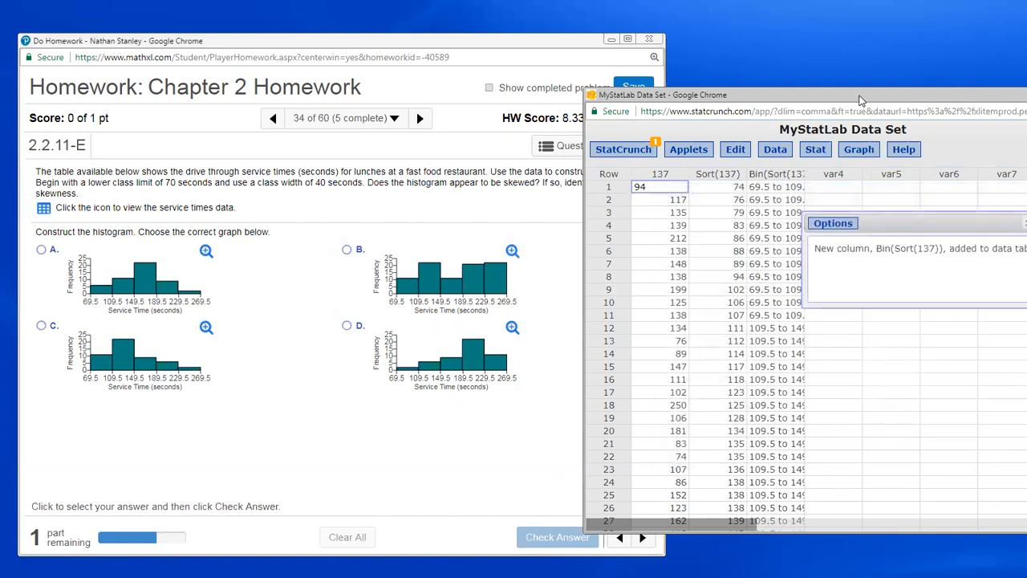
Step: Bring the whole StatCrunch window into view, dismiss the new-column message and widen the bin column to show its full labels
left_click_drag(860, 96, 693, 91)
left_click(875, 218)
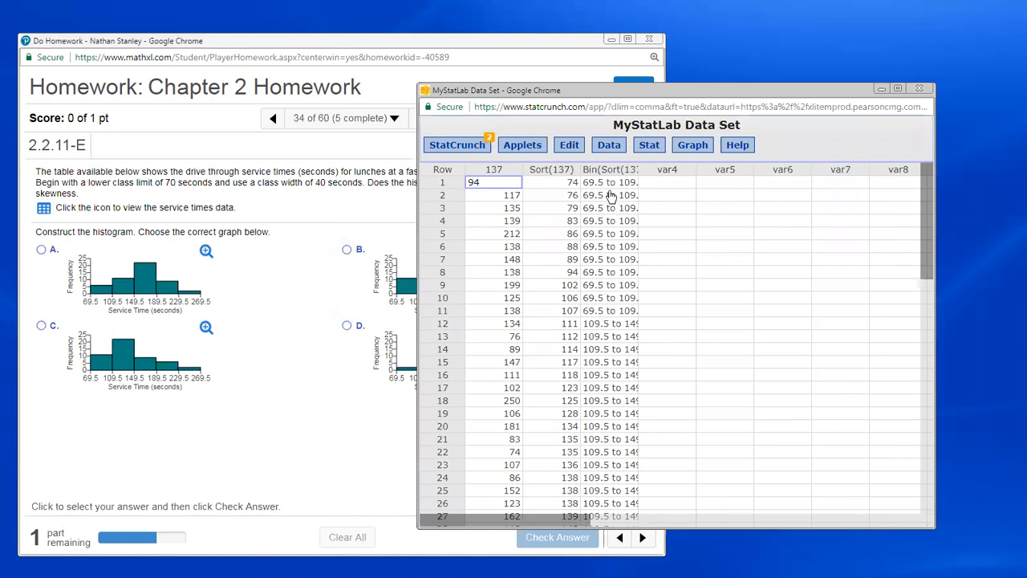
left_click_drag(640, 169, 671, 169)
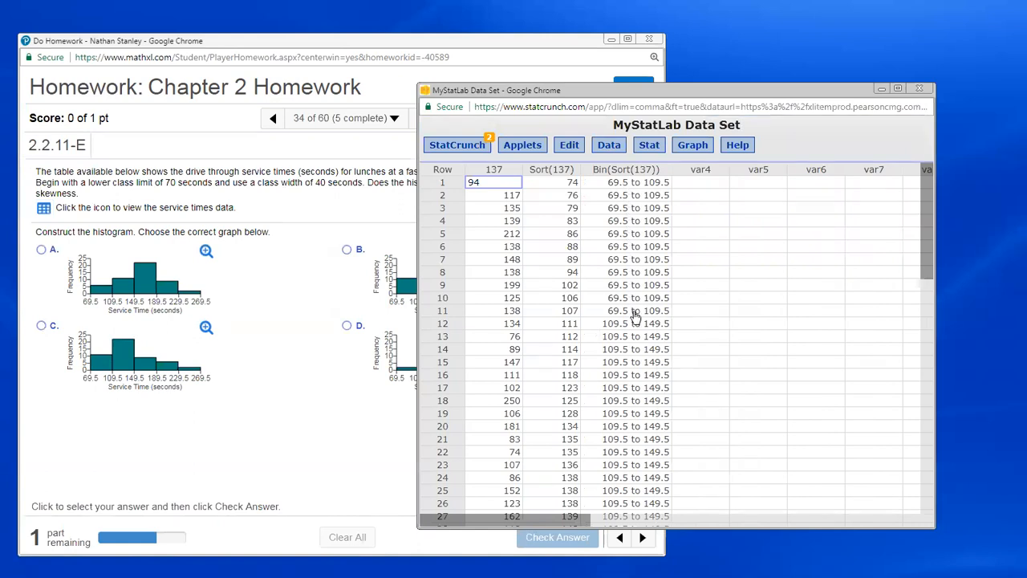
Step: Enter the heading Class in row 1 of var5 and the class 69.5-109.5 in row 2
left_click(748, 185)
type("Cla")
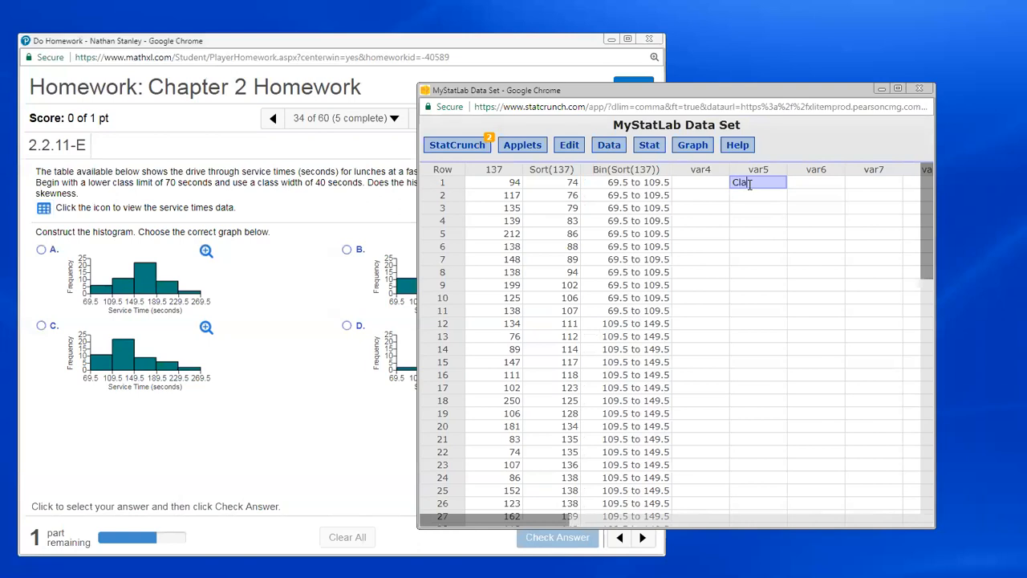
type("ss")
left_click(744, 198)
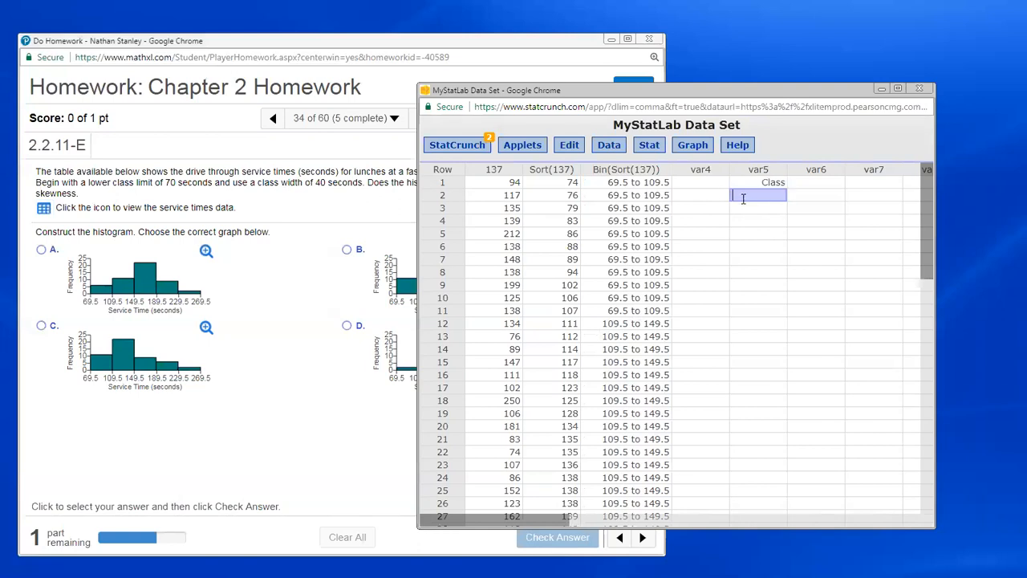
type("69.5-109.5")
Step: Enter the heading Frequency in row 1 of var6 and the value 11 in row 2
left_click(825, 183)
type("Frequency")
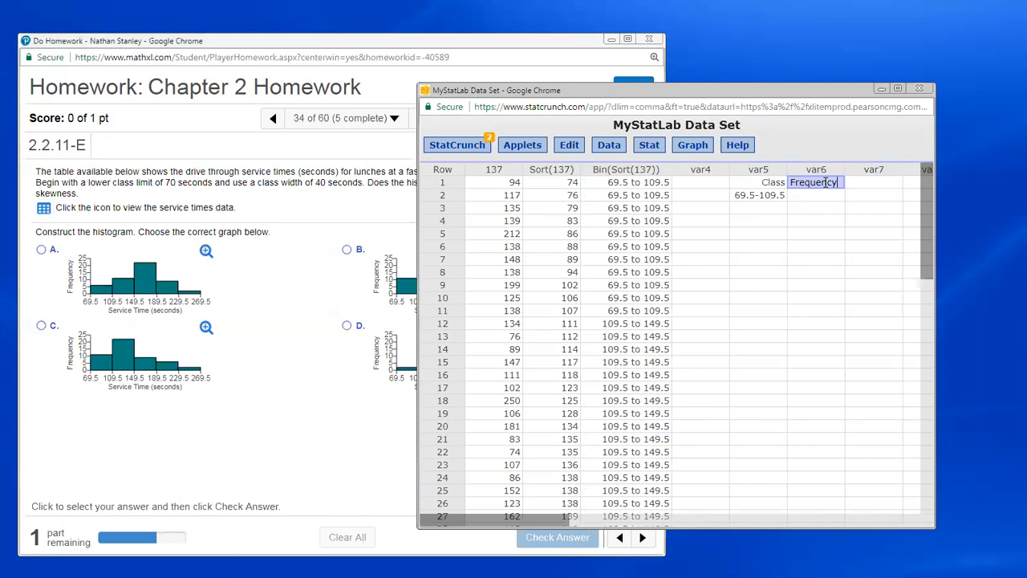
key("Return")
type("11")
Step: Enter the class 109.5-149.5 in row 3 of var5
left_click(780, 210)
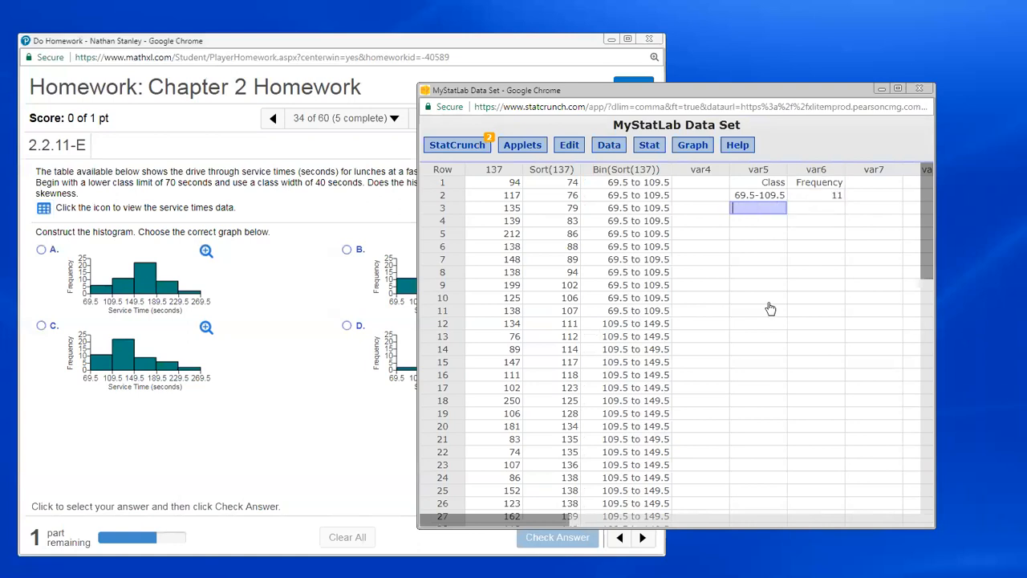
type("19.5-149.5")
key("Home")
key("Right")
type("0")
Step: Count the 109.5 to 149.5 entries in the bin column and enter the frequency 21 in row 3 of var6
left_click(828, 211)
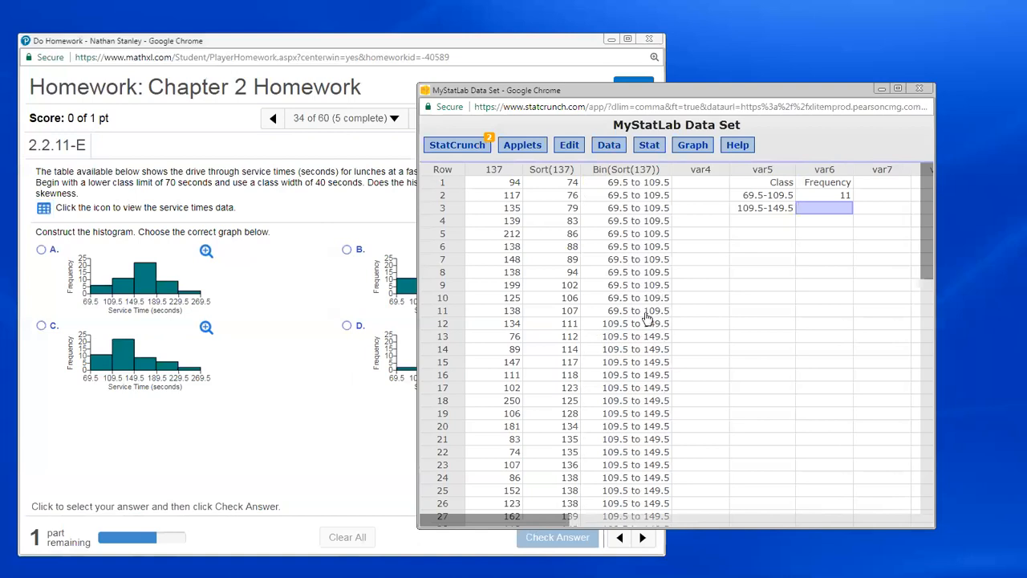
scroll(644, 314, "down", 2)
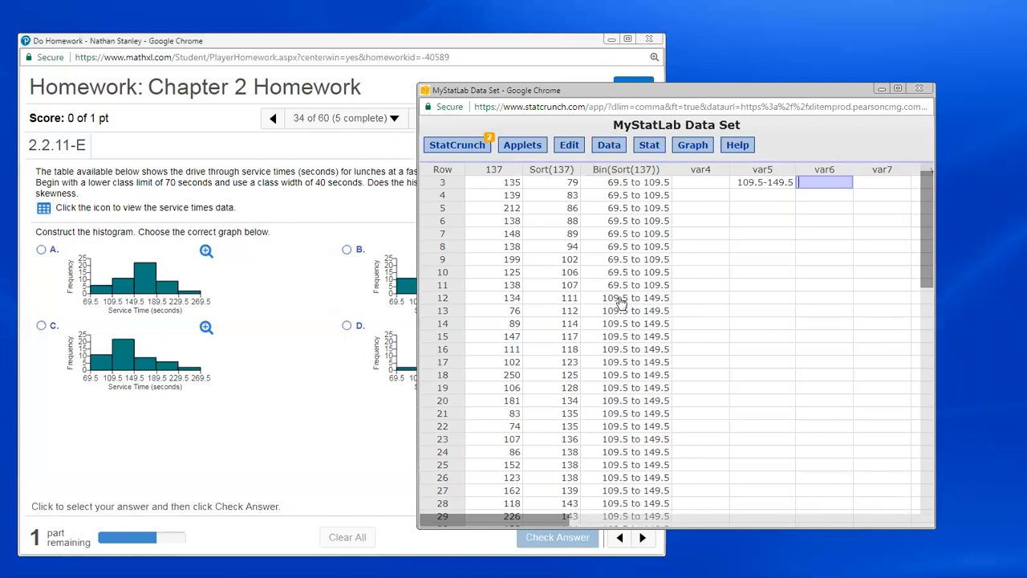
scroll(620, 302, "down", 3)
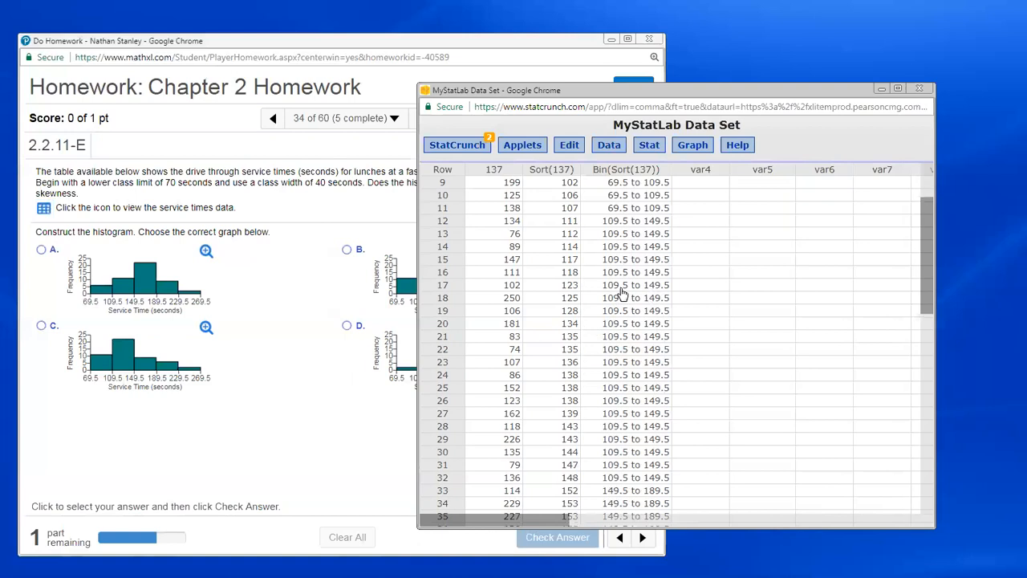
scroll(621, 294, "down", 5)
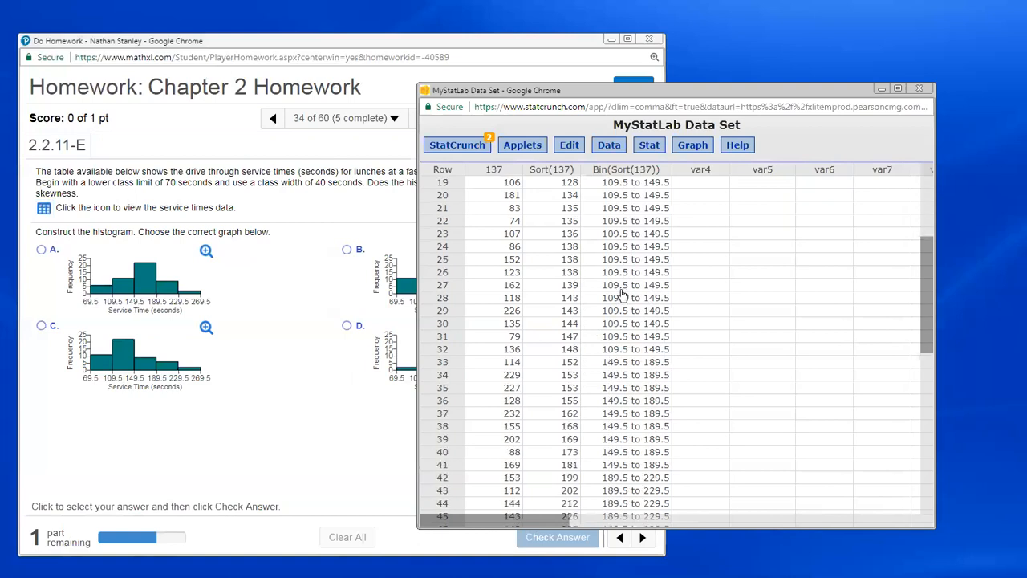
scroll(622, 295, "down", 2)
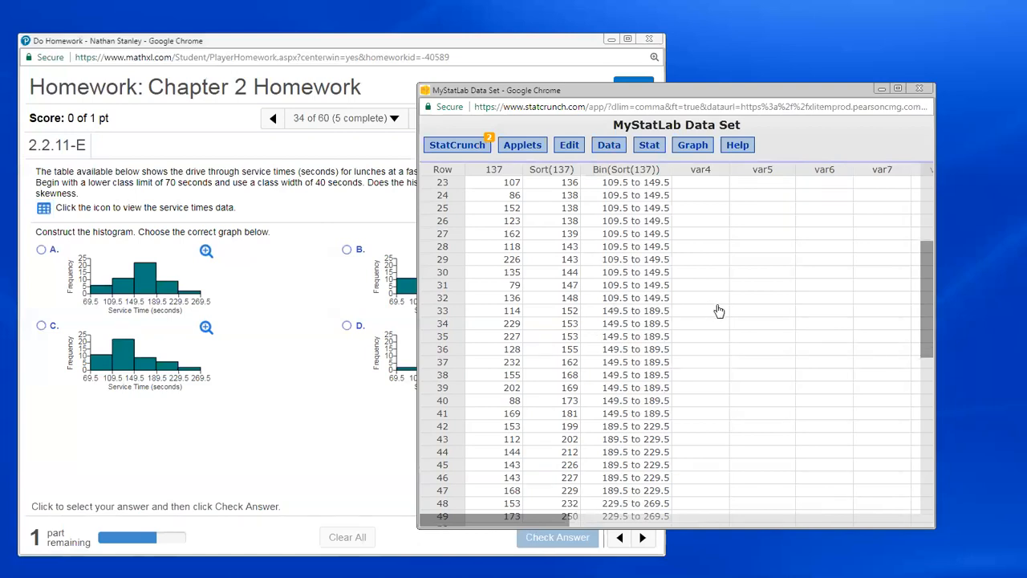
scroll(715, 315, "up", 3)
scroll(712, 317, "up", 2)
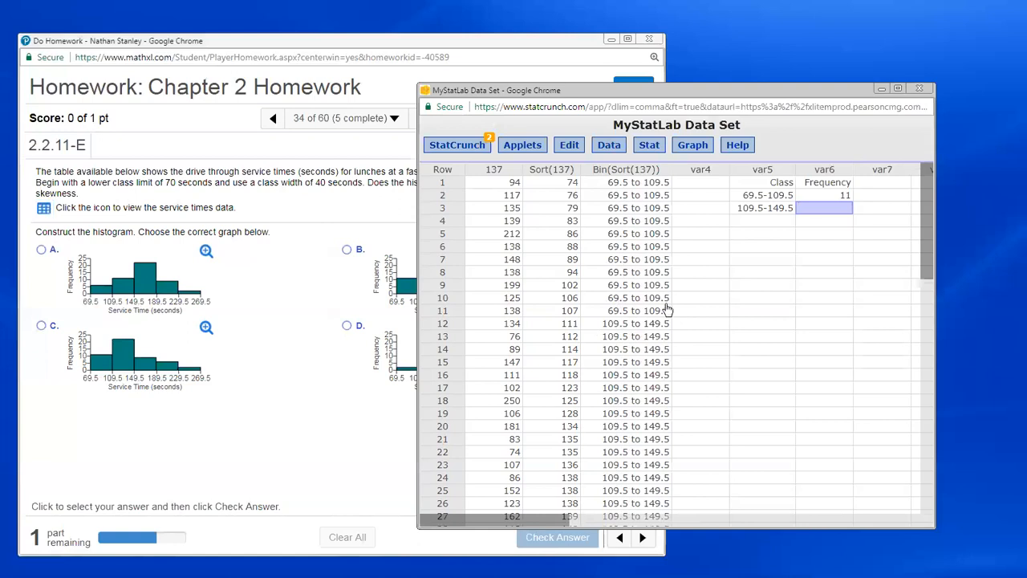
scroll(619, 298, "down", 1)
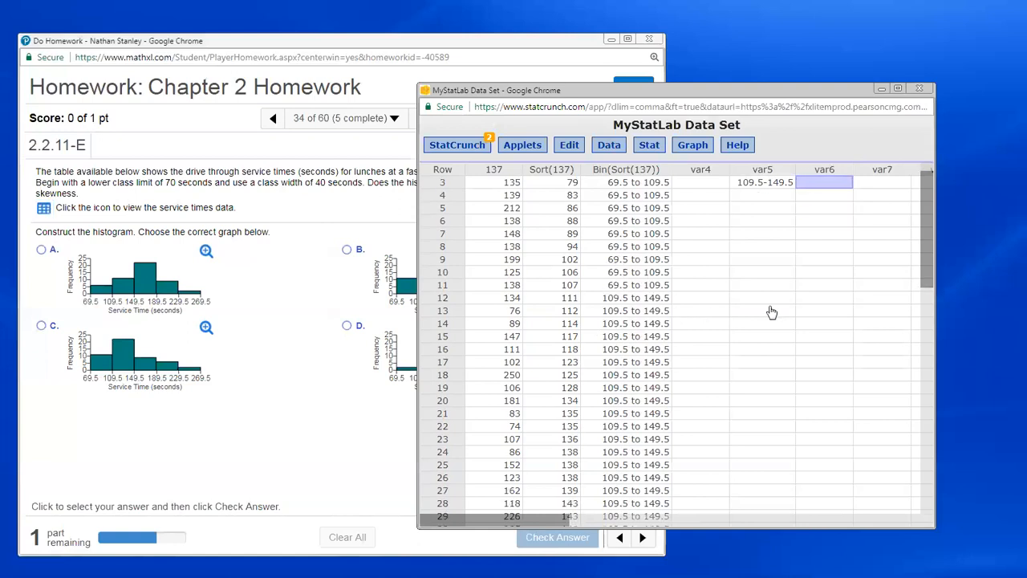
scroll(770, 313, "up", 1)
type("21")
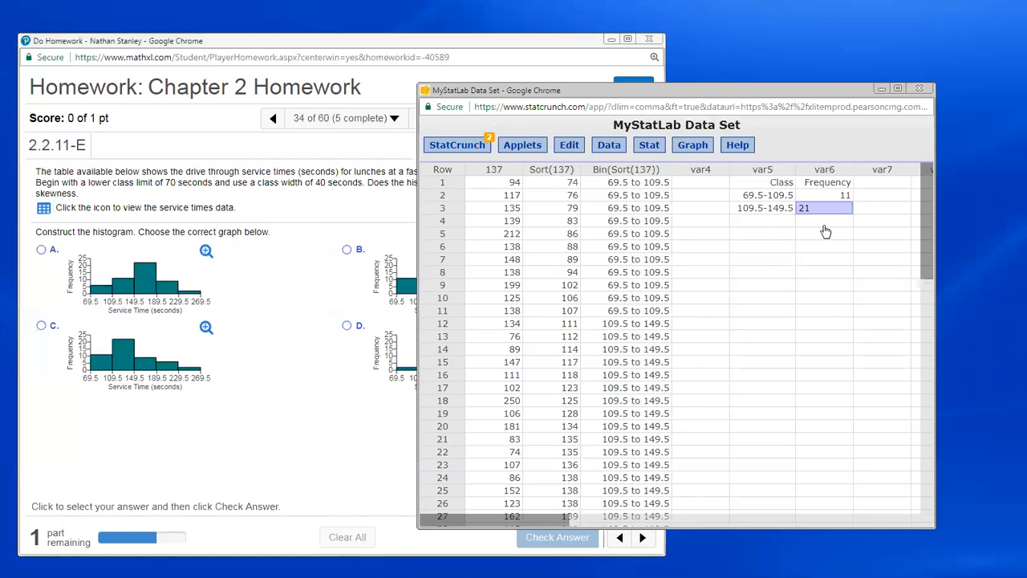
Step: Count the next bin's entries, then enter the class 149.5-189.5 in row 4 of var5 and its frequency 9 in var6
left_click(773, 226)
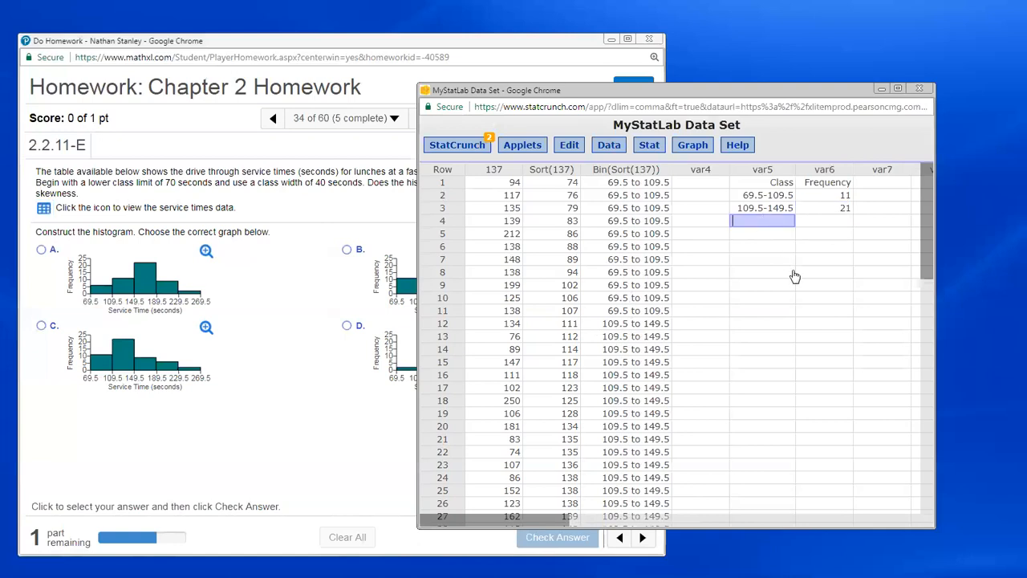
scroll(649, 319, "down", 1)
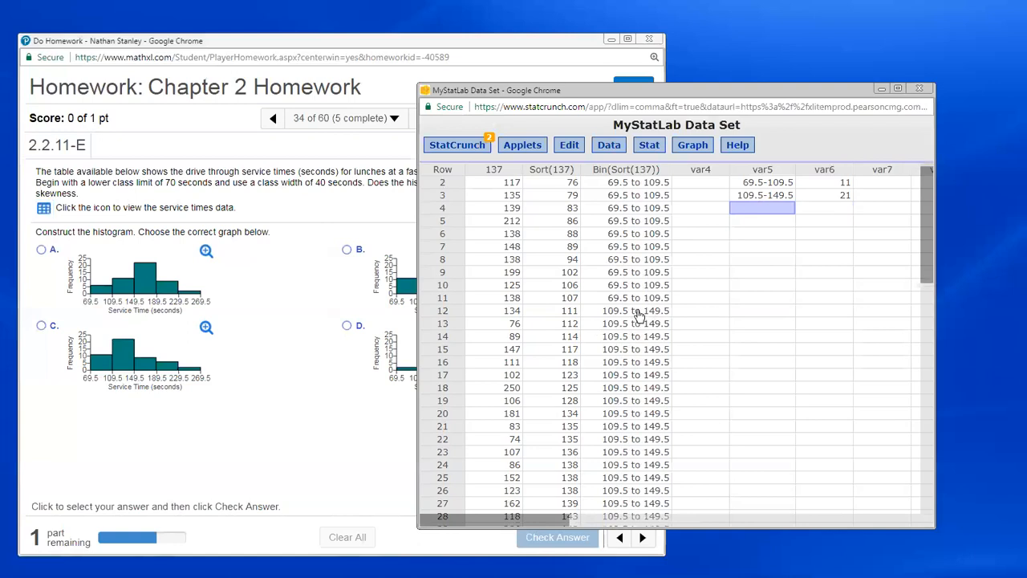
scroll(640, 315, "down", 5)
scroll(640, 315, "down", 1)
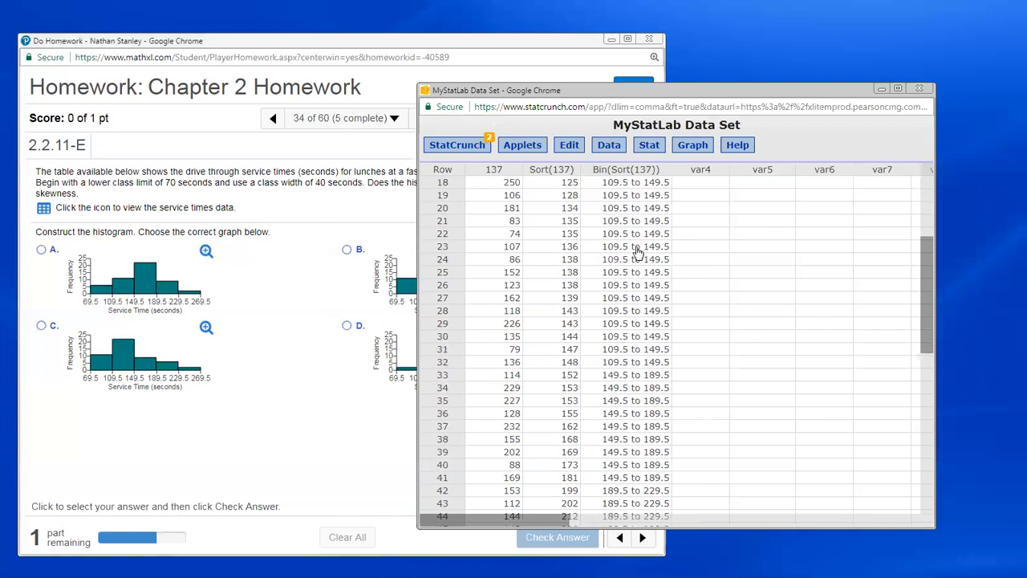
scroll(639, 253, "down", 3)
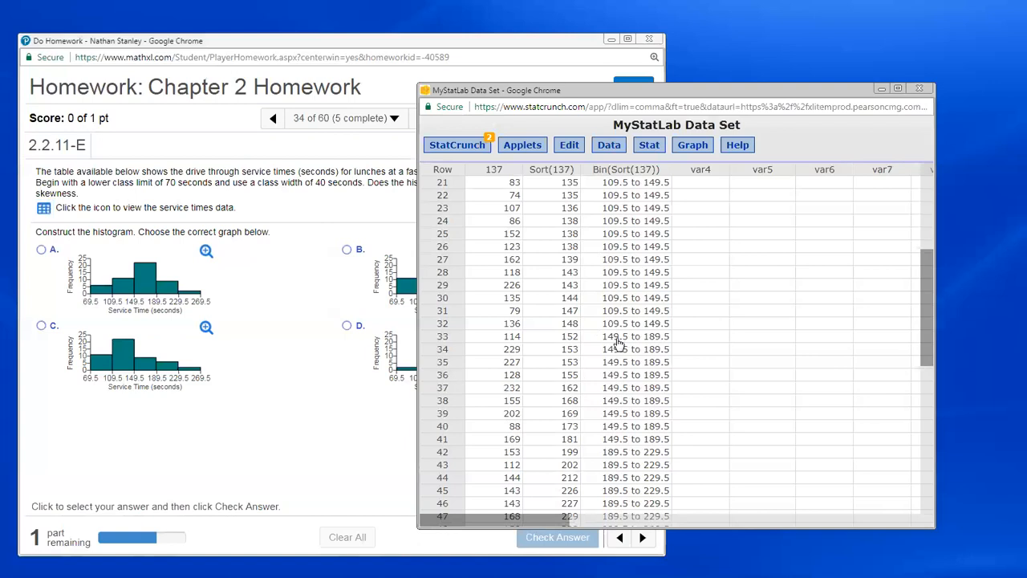
scroll(621, 342, "down", 2)
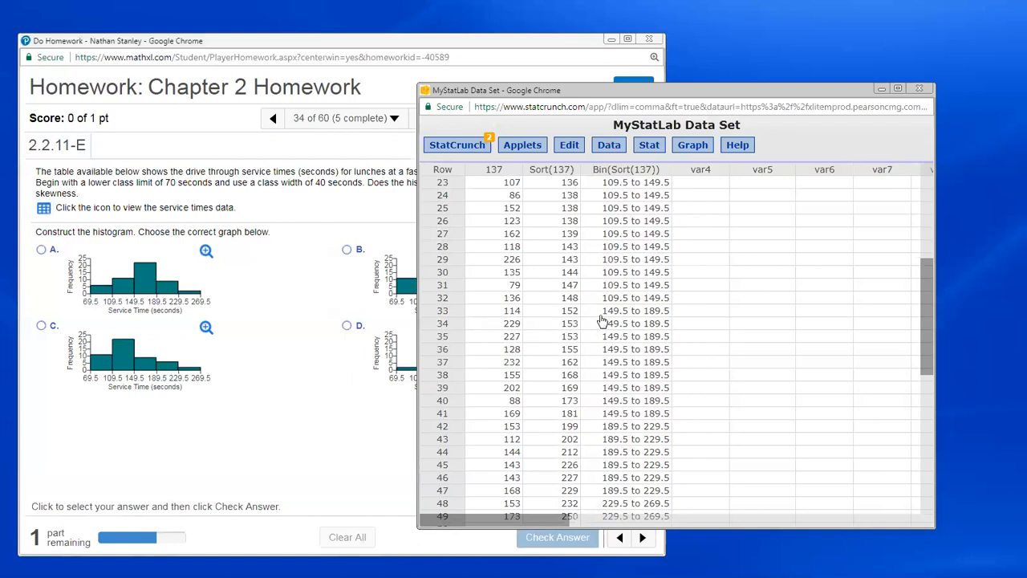
scroll(616, 325, "down", 5)
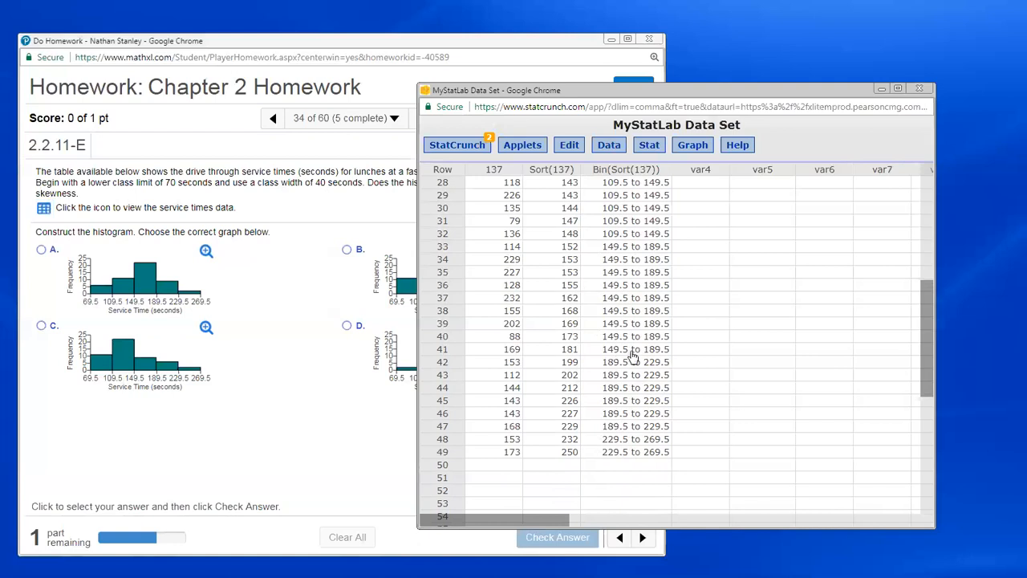
scroll(718, 342, "up", 9)
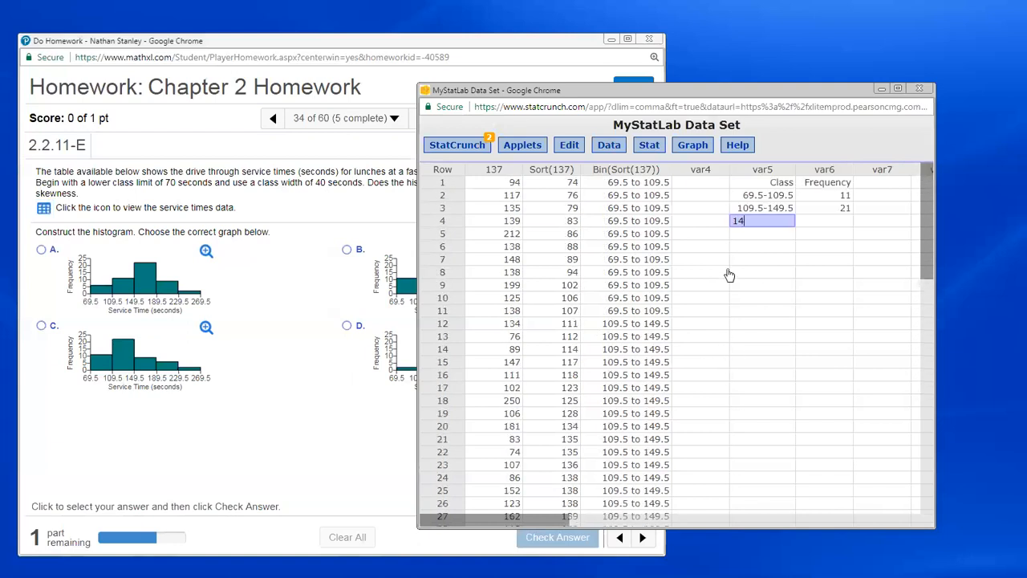
type("189.5")
key("Tab")
type("9")
Step: Count the 189.5 to 229.5 entries, then enter the class 189.5-229.5 in row 5 of var5 and its frequency 6 in var6
scroll(732, 300, "down", 1)
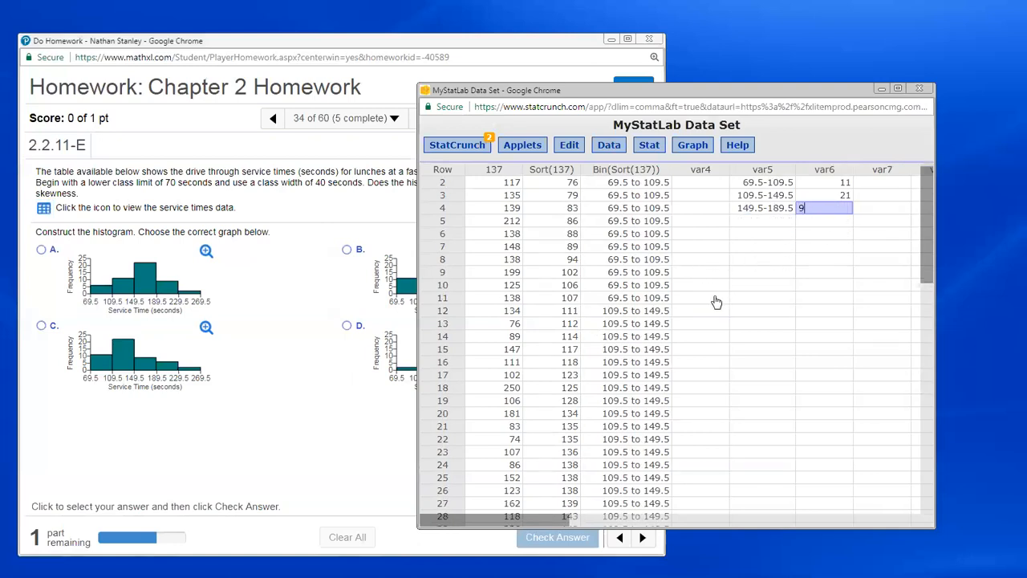
scroll(663, 301, "down", 6)
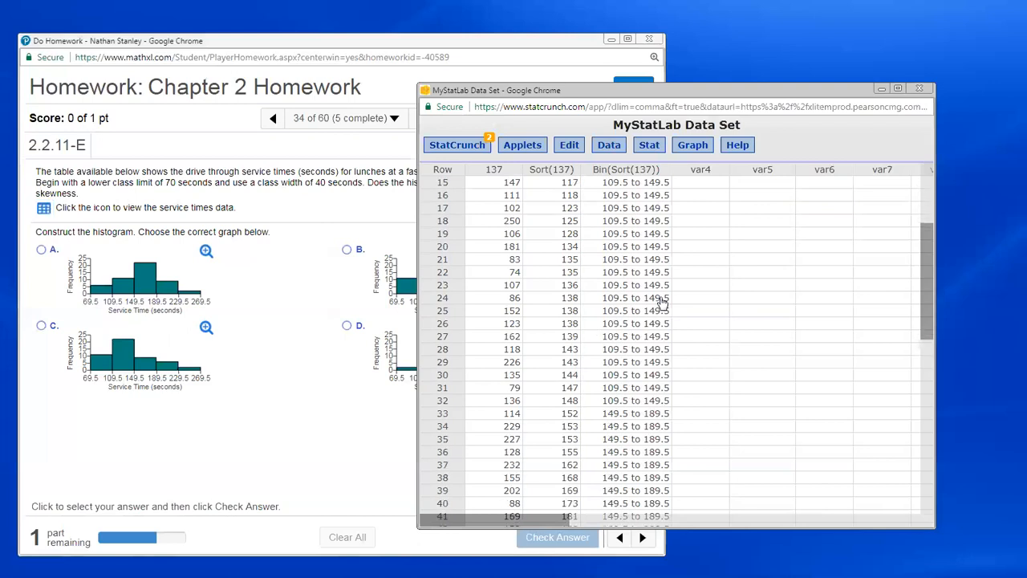
scroll(663, 300, "down", 1)
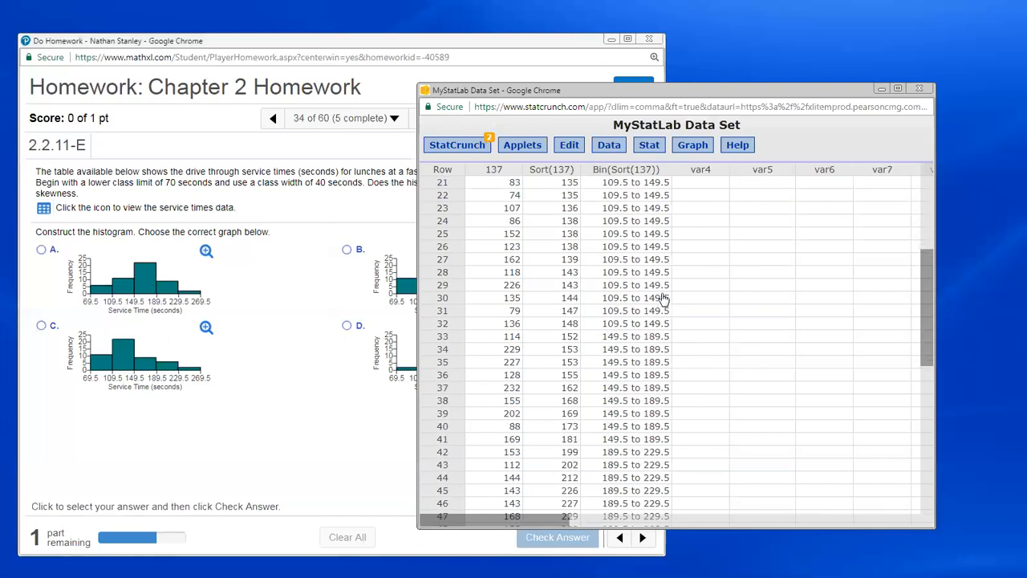
scroll(663, 305, "down", 5)
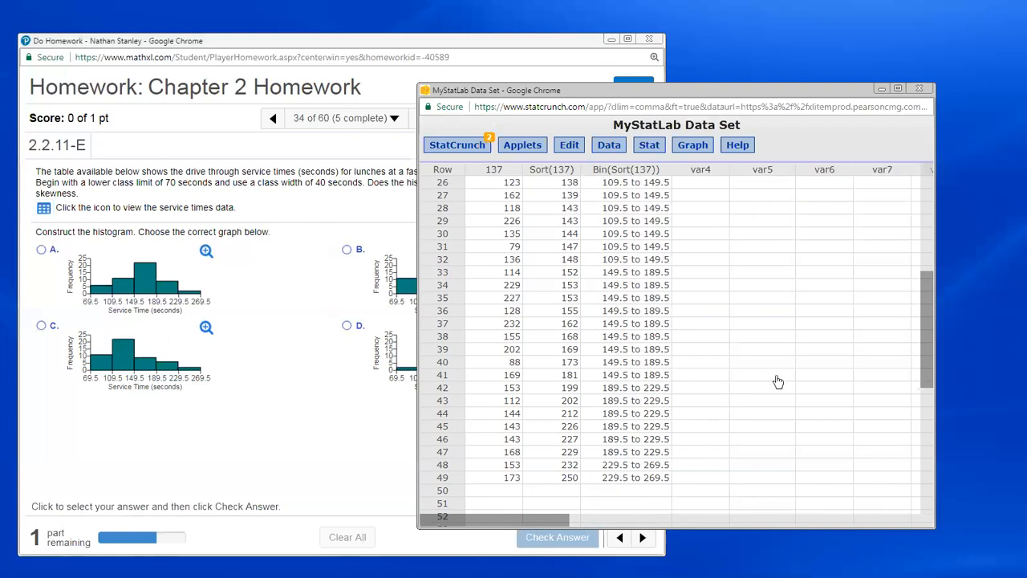
scroll(778, 382, "up", 8)
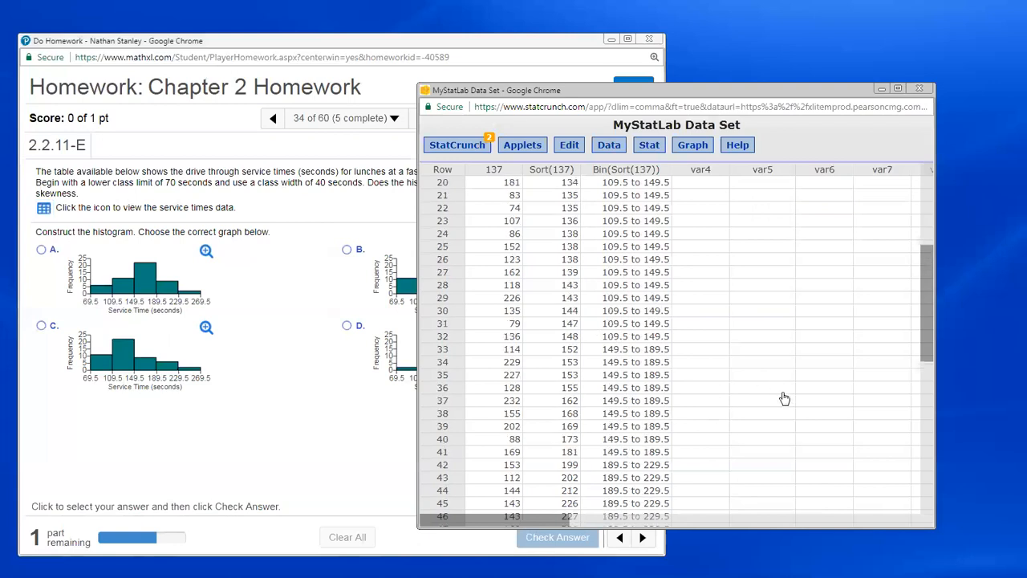
left_click(754, 235)
type("189.5-229.5")
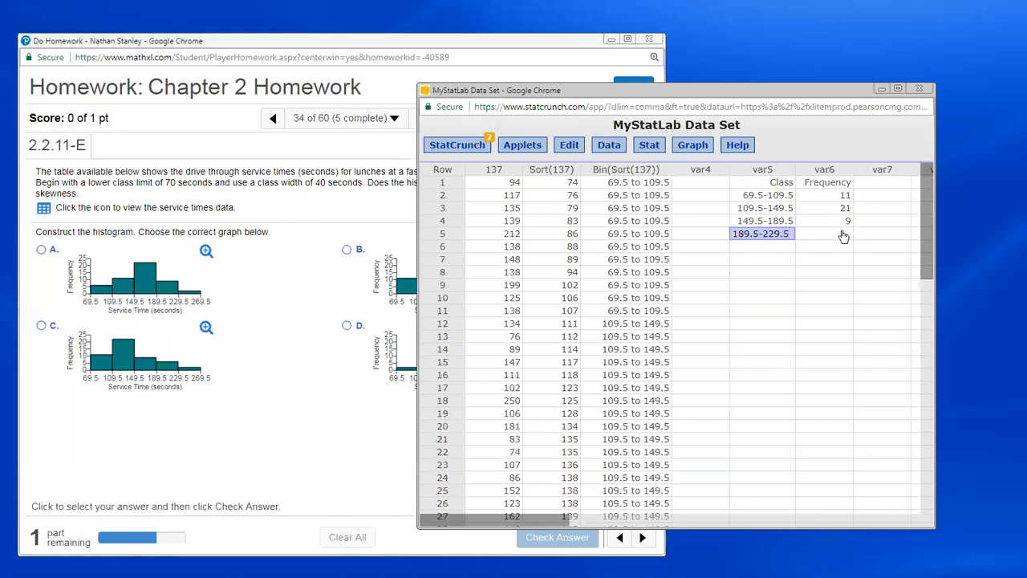
left_click(843, 235)
type("6")
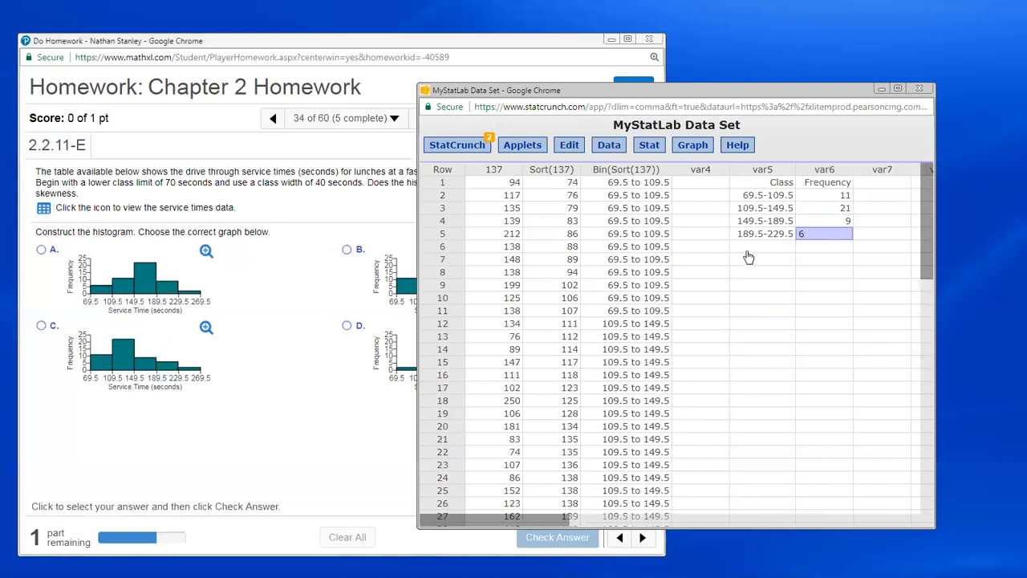
Step: Enter the class 229.5-269.5 in row 6 of var5 with frequency 2 in var6, and check it against the bin column
left_click(754, 246)
type("229.5-269.5")
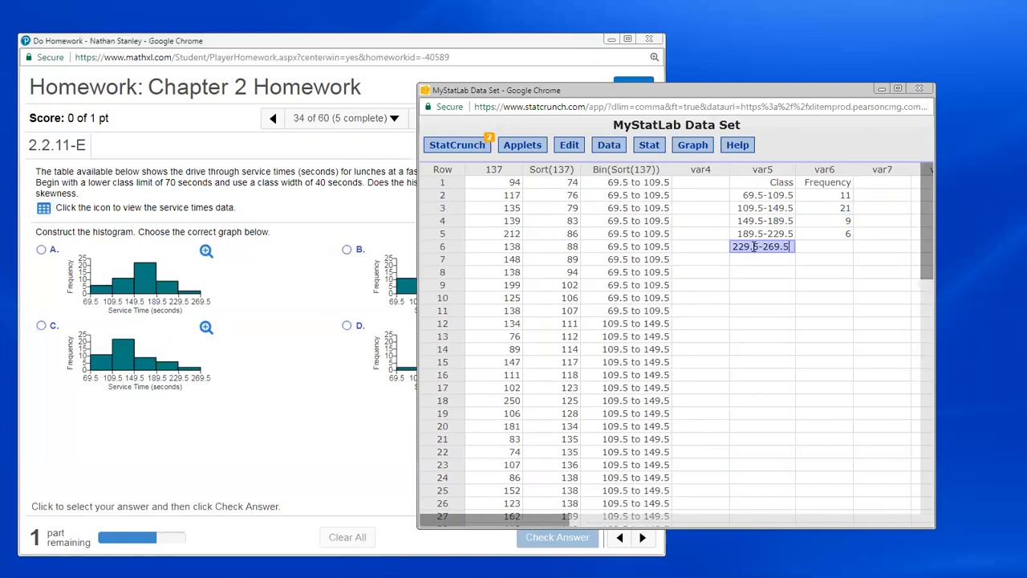
left_click(823, 245)
type("2")
left_click(774, 336)
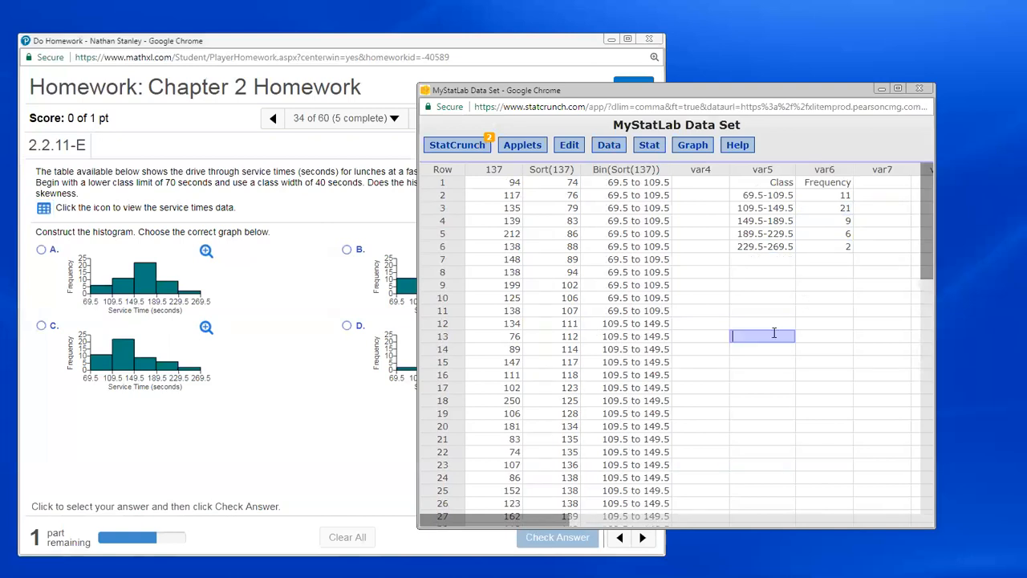
left_click(697, 336)
scroll(703, 347, "down", 5)
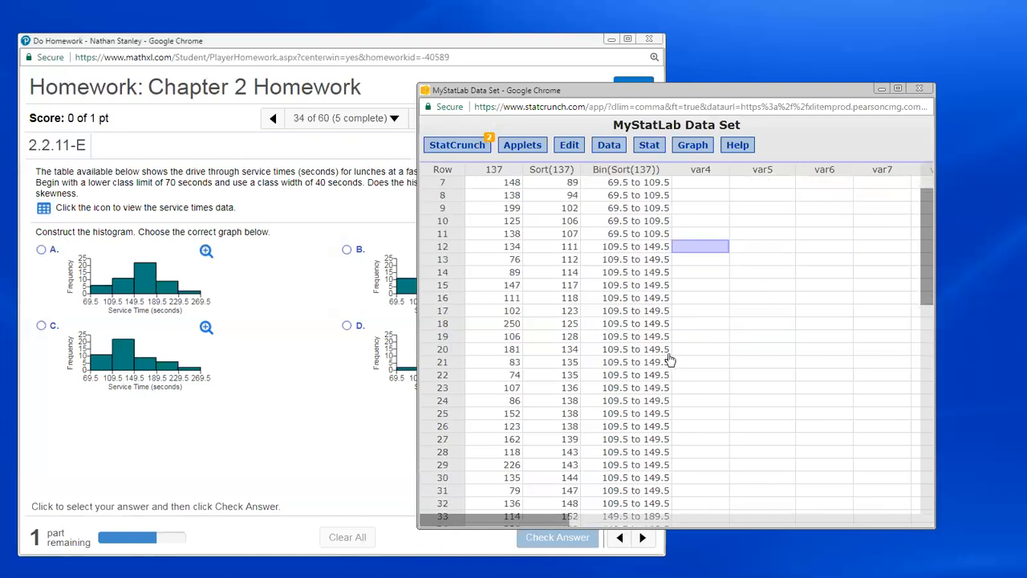
scroll(656, 353, "down", 5)
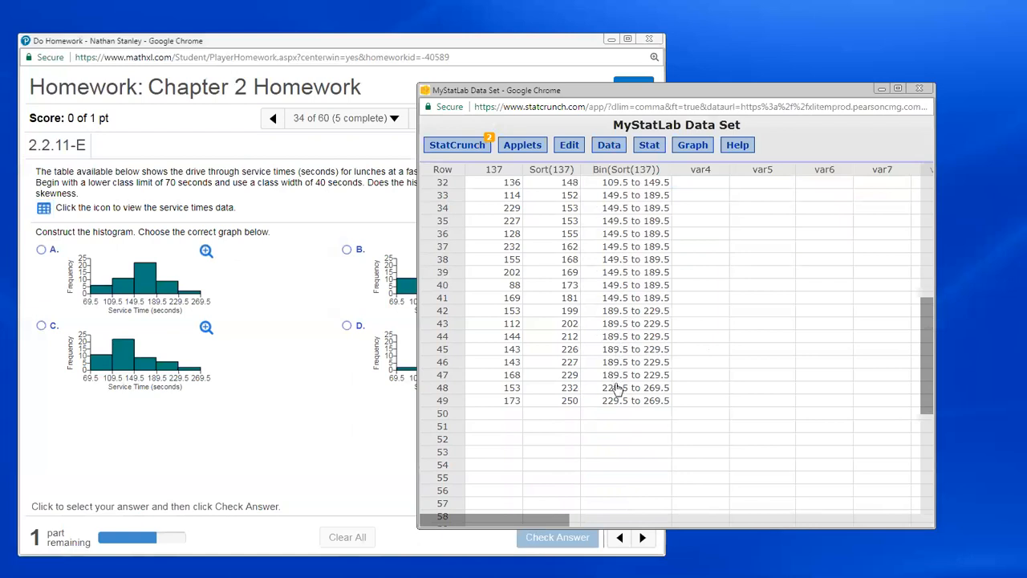
scroll(781, 354, "up", 1)
scroll(780, 354, "up", 7)
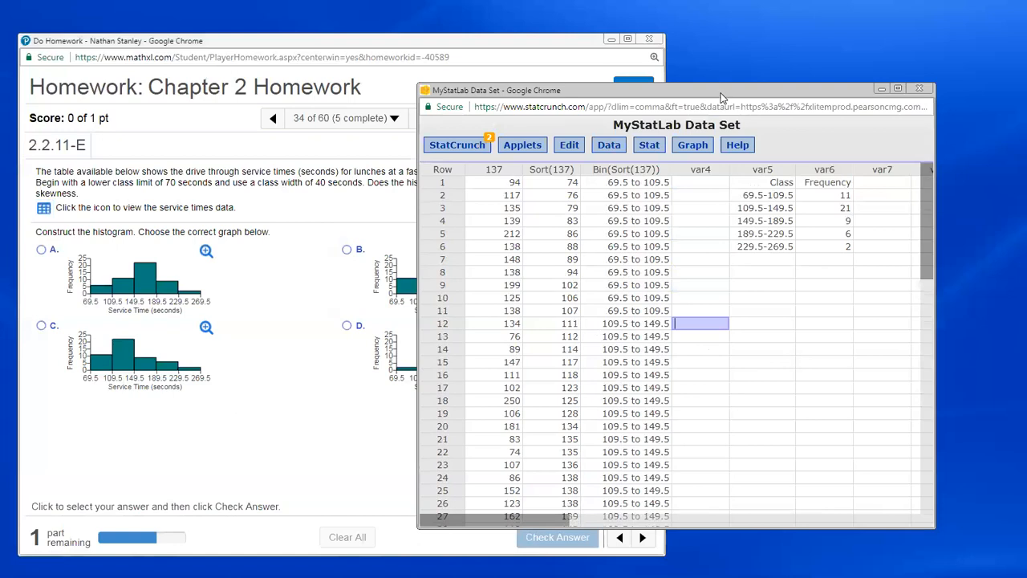
Step: Arrange the StatCrunch and homework windows side by side so the frequency table can be compared with the answer histograms
left_click_drag(722, 97, 305, 97)
left_click(331, 39)
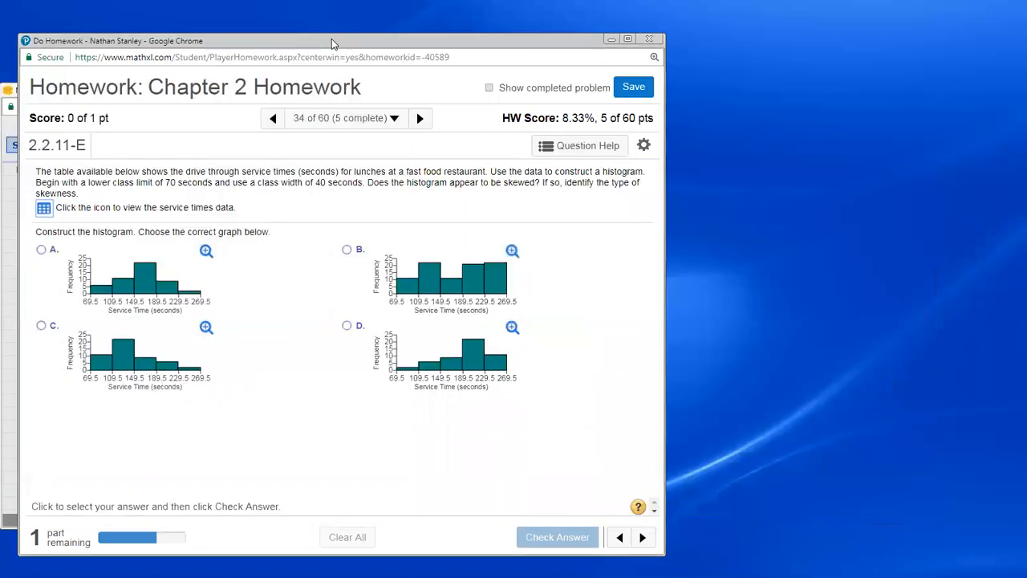
left_click_drag(332, 39, 801, 33)
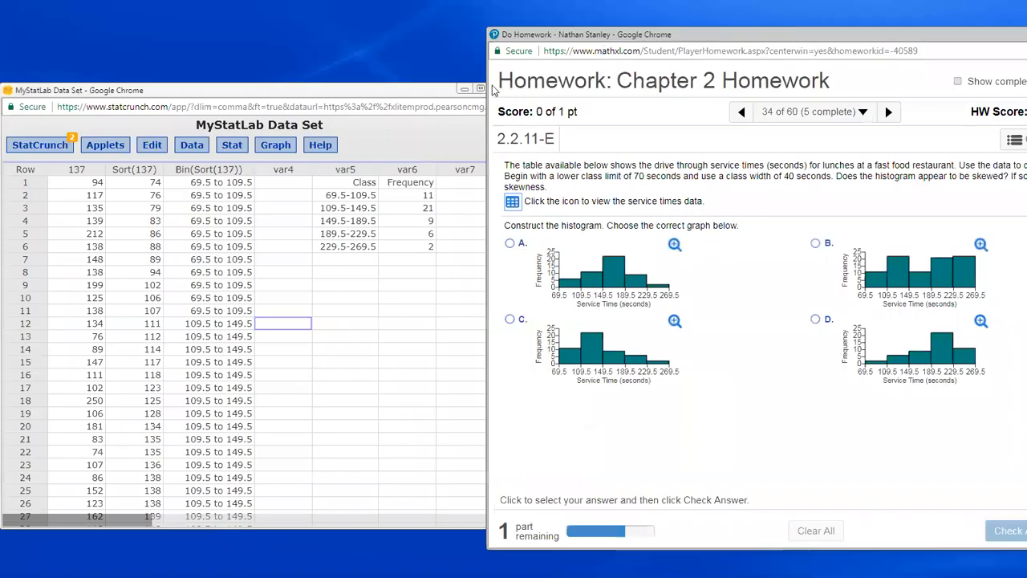
left_click(416, 90)
left_click_drag(416, 91, 397, 55)
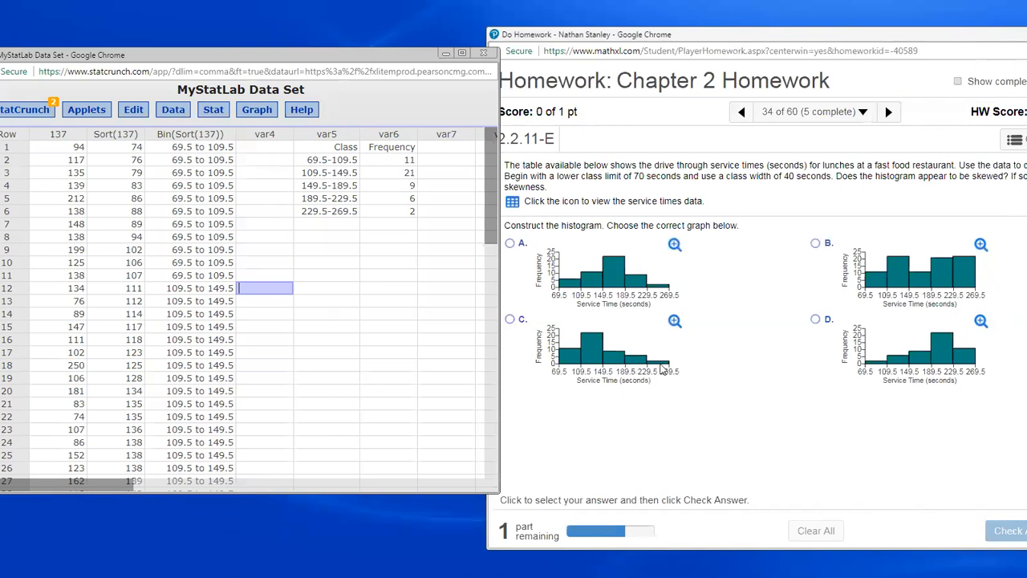
Step: Choose histogram C as the correct graph, submit the answer and dismiss the feedback message
left_click(509, 320)
left_click(1006, 530)
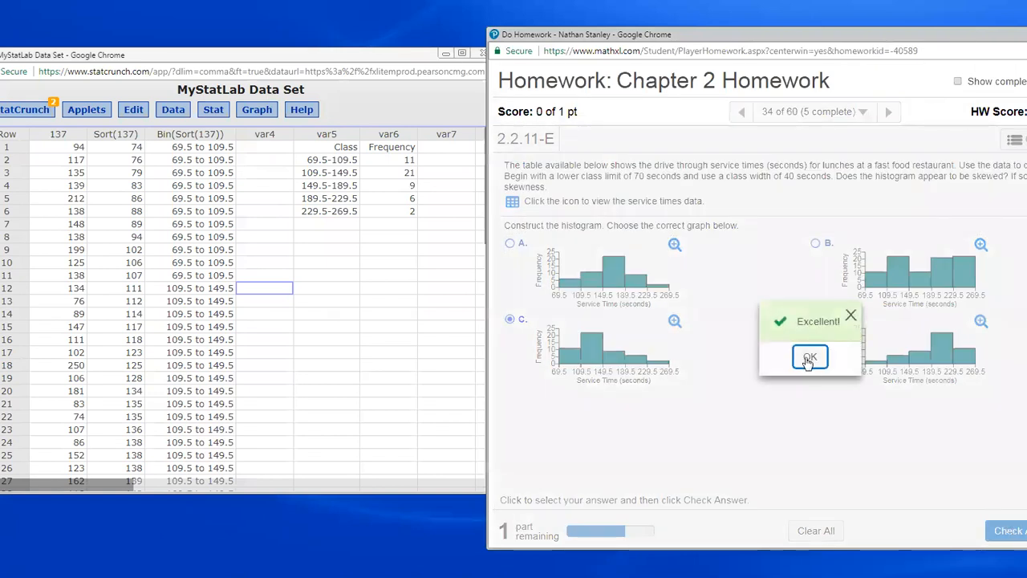
left_click(809, 359)
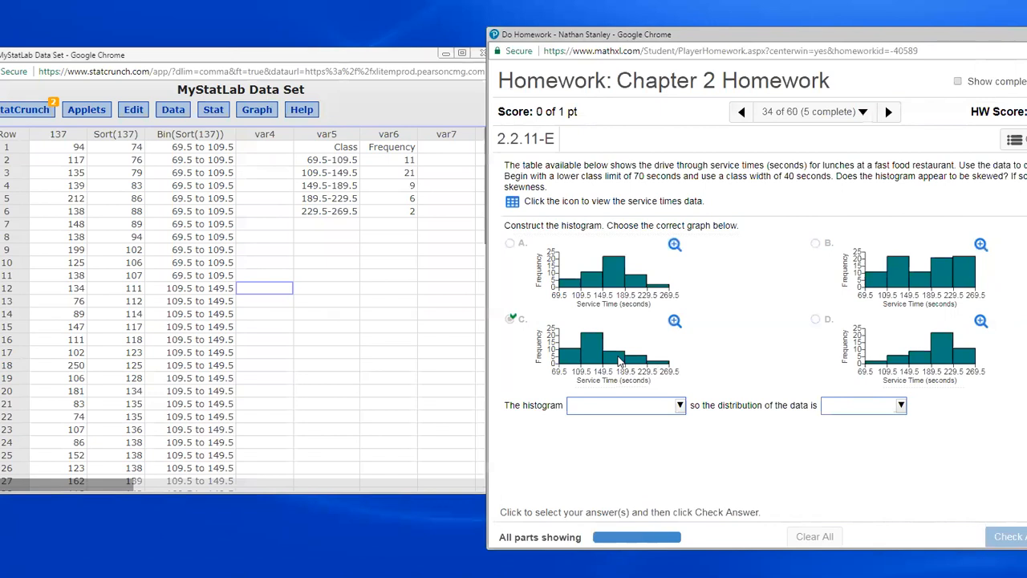
Step: Complete the skewness statement with "has a longer right tail" and "skewed to the right", and submit the answer
left_click(680, 406)
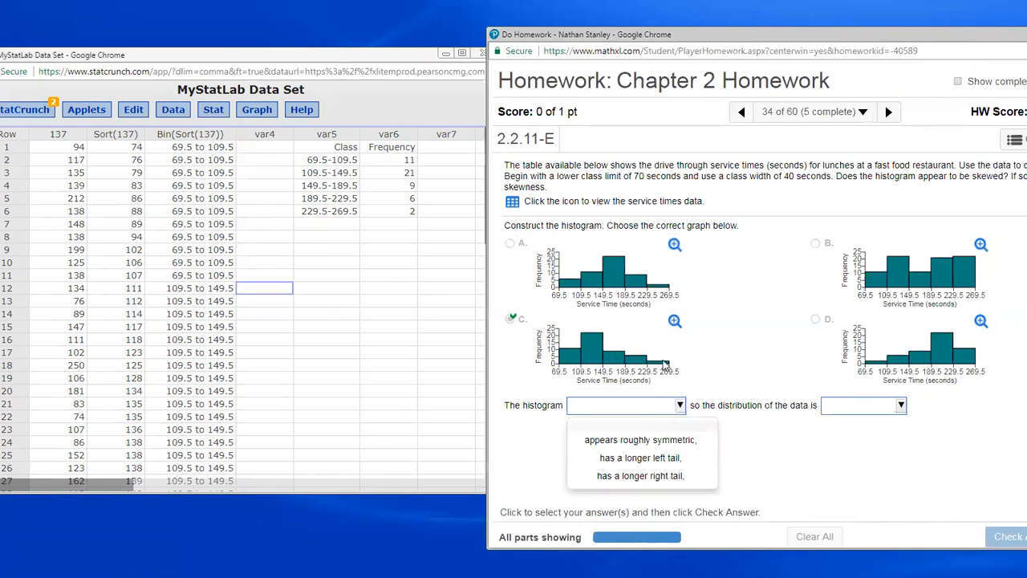
left_click(661, 476)
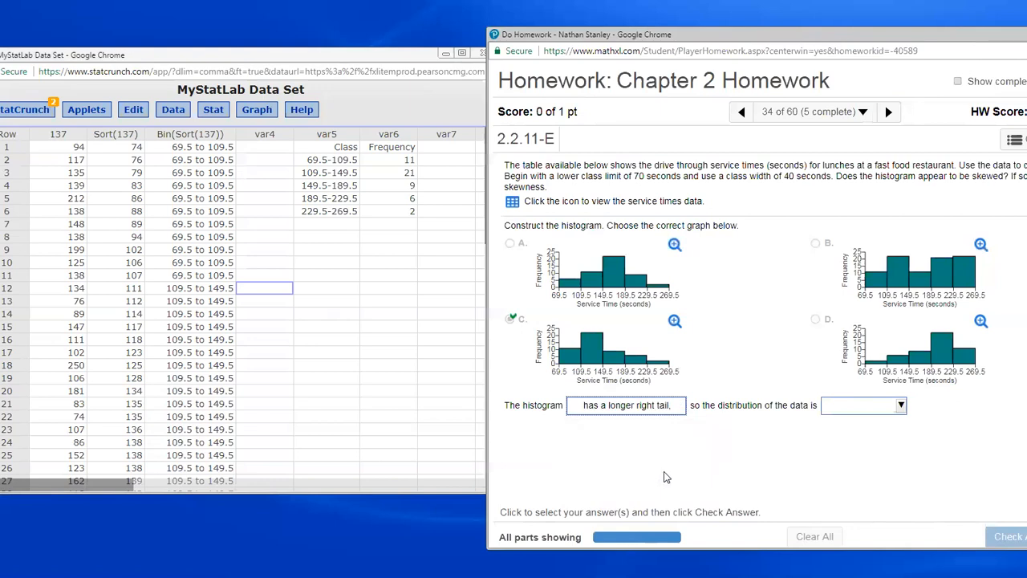
left_click(901, 406)
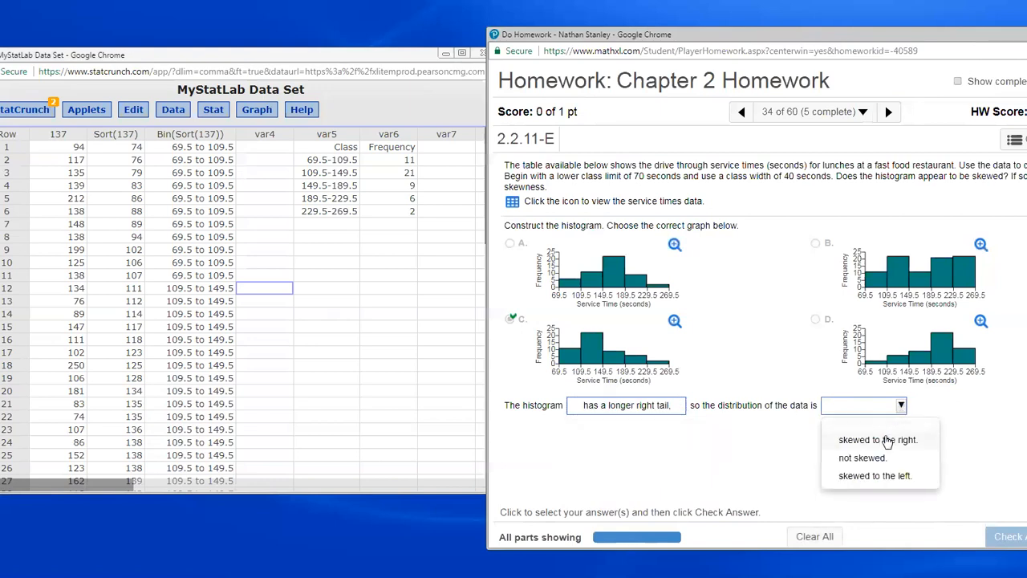
left_click(883, 440)
left_click(1004, 536)
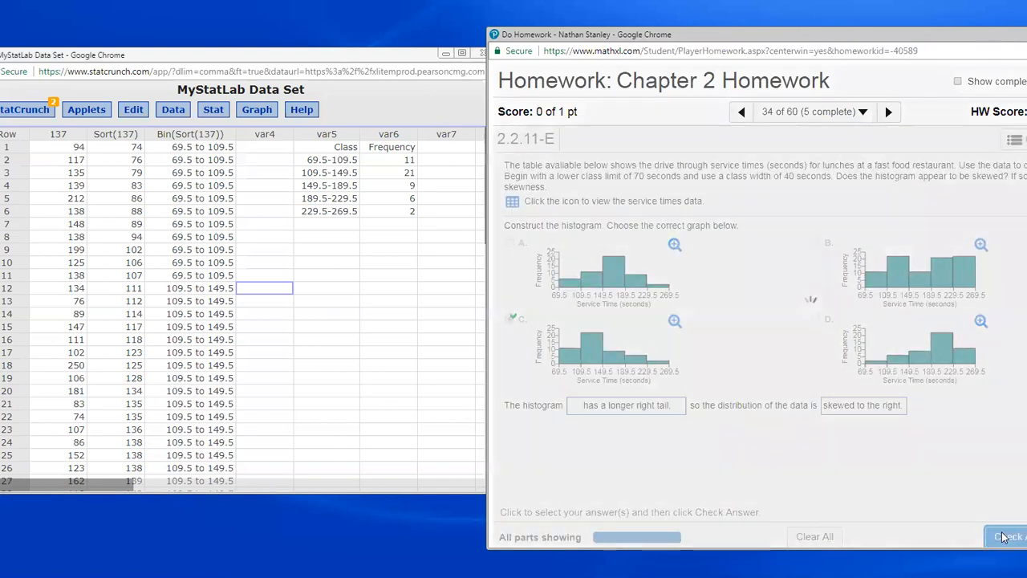